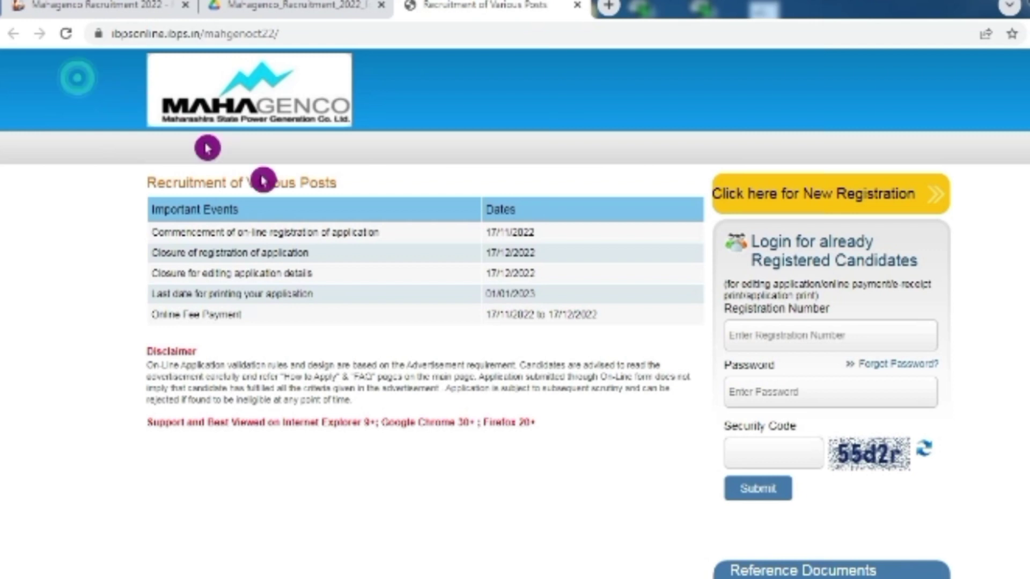
# Start a new candidate registration for the Recruitment of Various Posts
pyautogui.moveTo(263, 179); pyautogui.dragTo(586, 367)
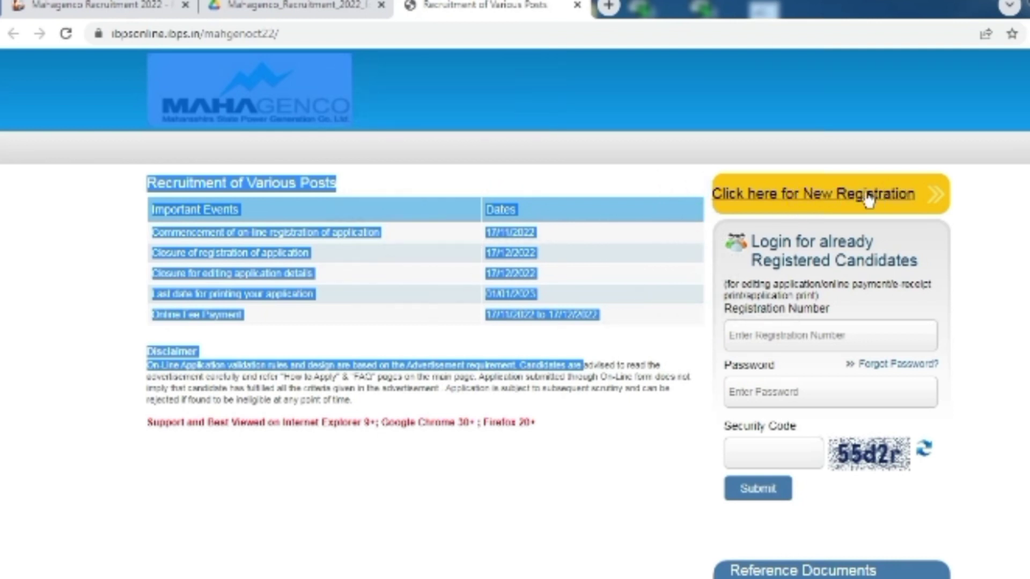
pyautogui.click(784, 209)
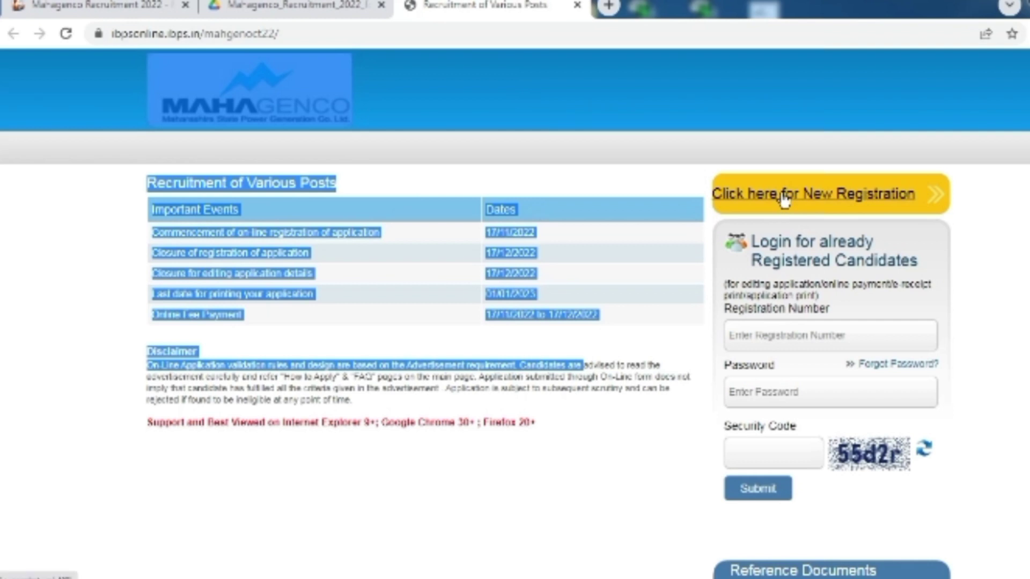
pyautogui.click(785, 198)
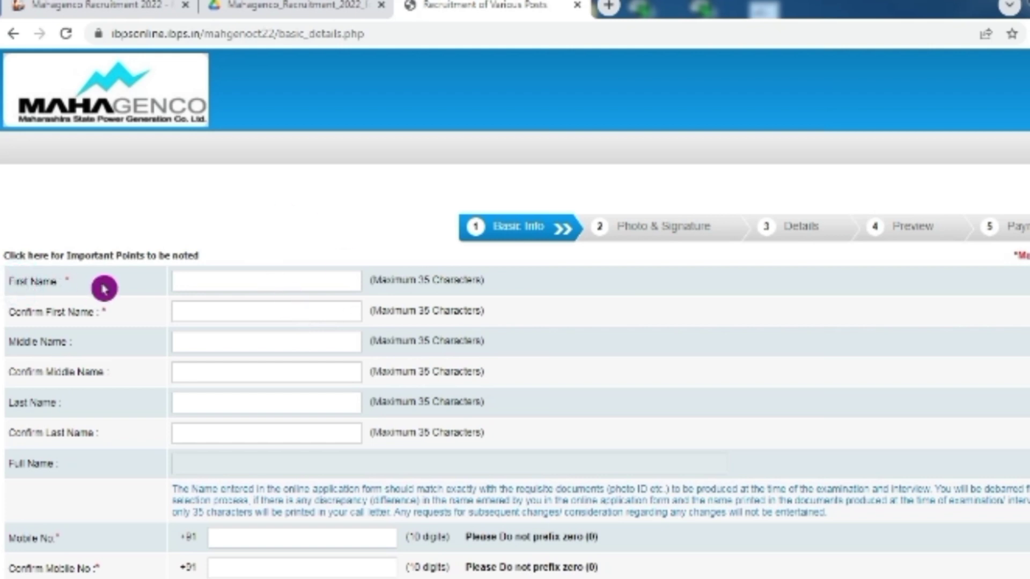
# Review the name, confirmation and mobile number fields of the Basic Info form
pyautogui.scroll(-2, 101, 291)
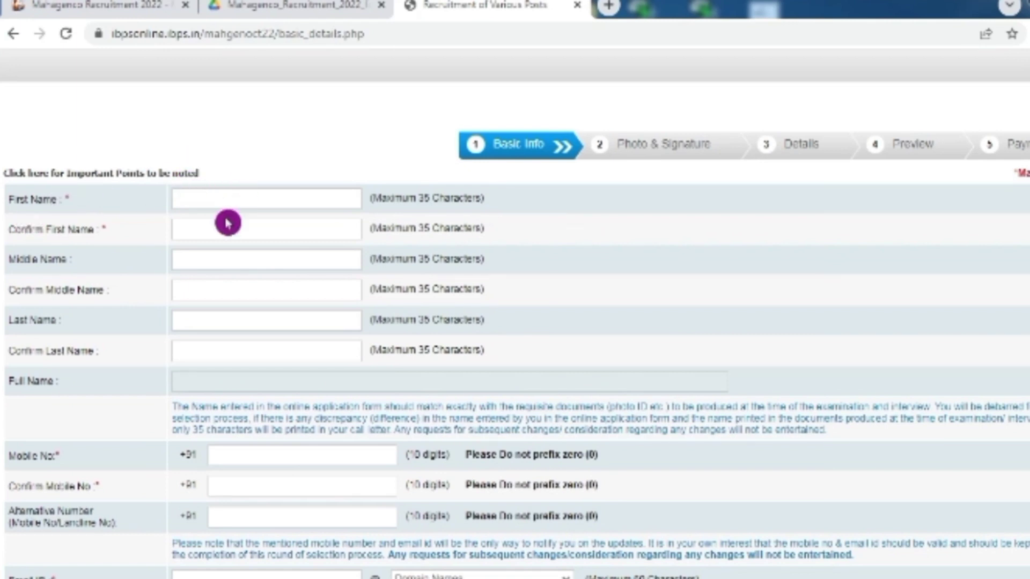
pyautogui.scroll(2, 230, 228)
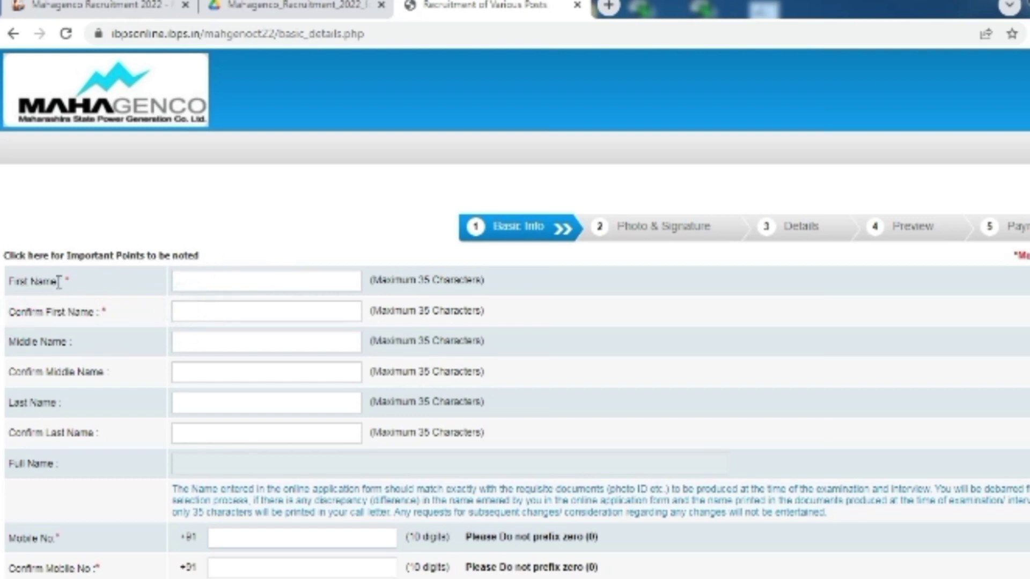
pyautogui.scroll(-2, 58, 282)
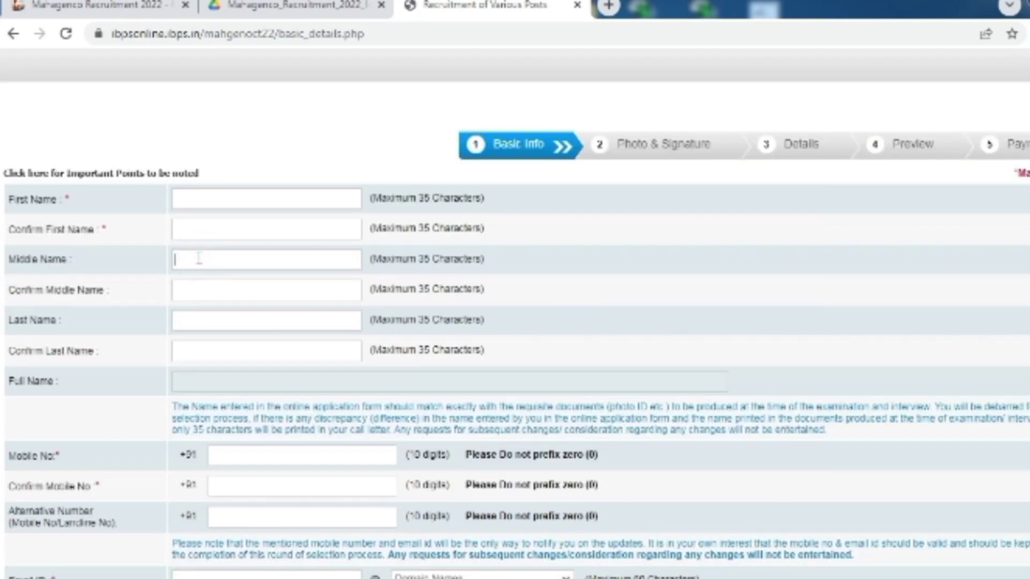
pyautogui.click(190, 288)
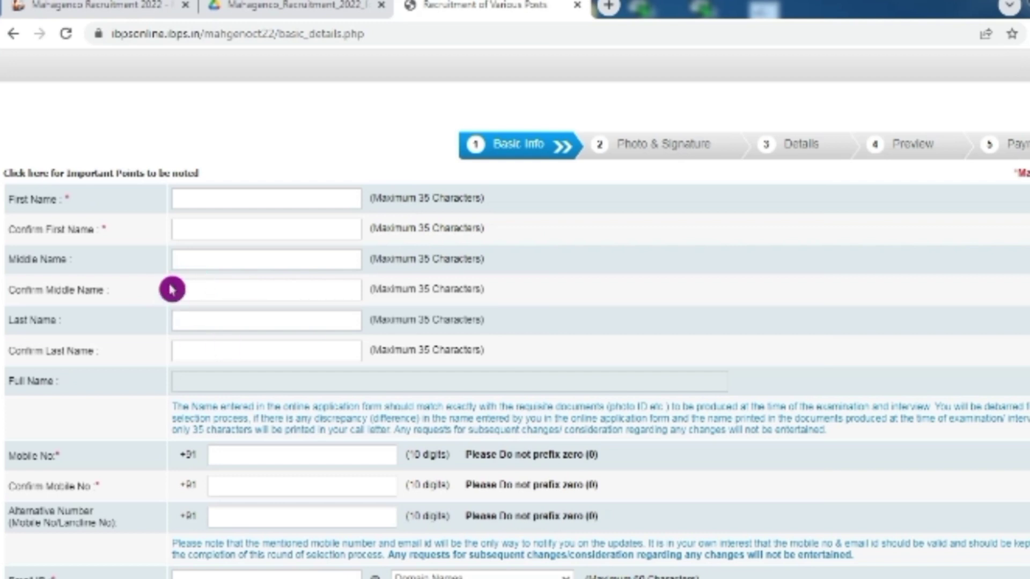
pyautogui.click(205, 315)
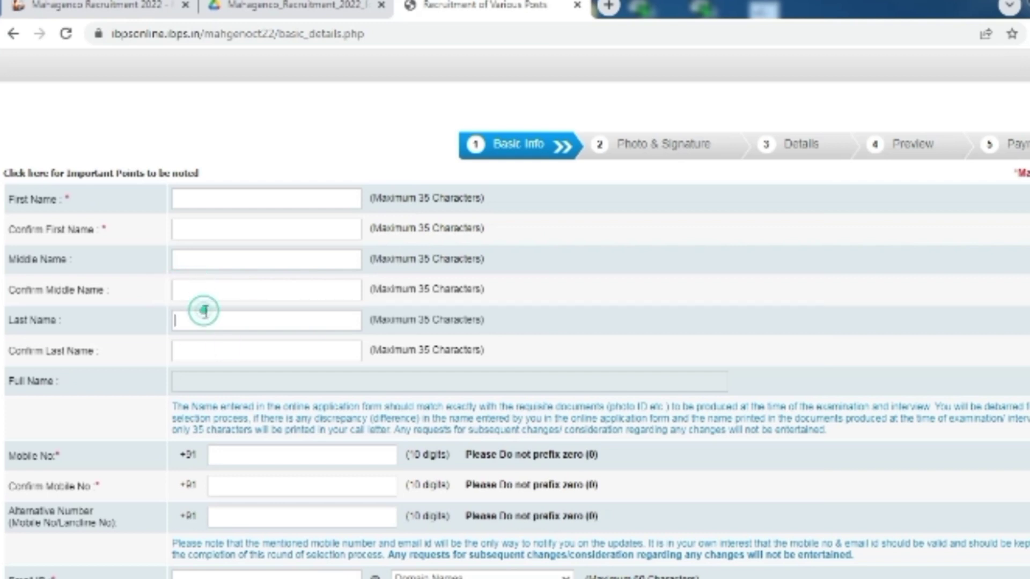
pyautogui.click(215, 350)
pyautogui.scroll(-1, 199, 382)
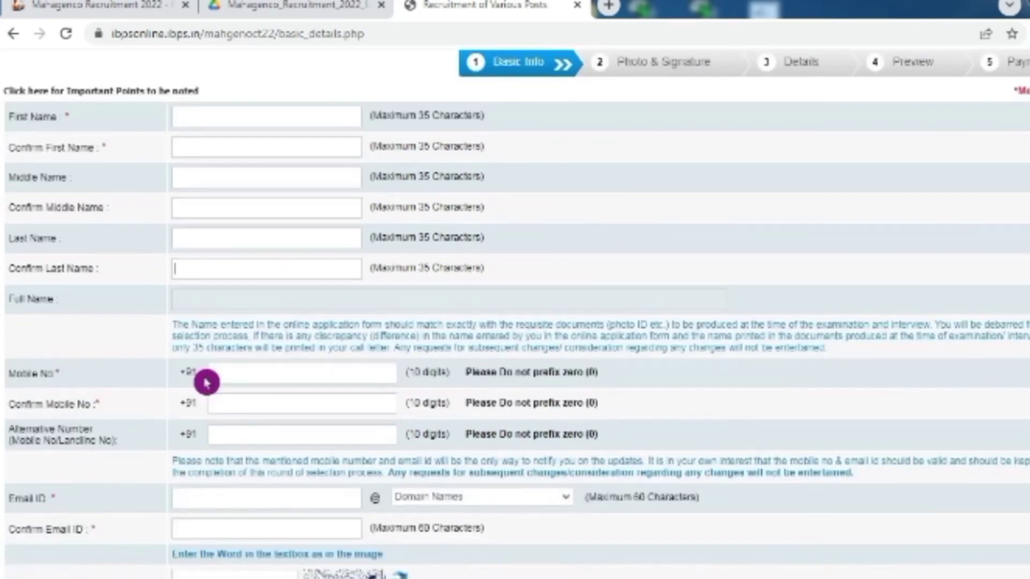
pyautogui.scroll(-1, 203, 384)
pyautogui.click(199, 387)
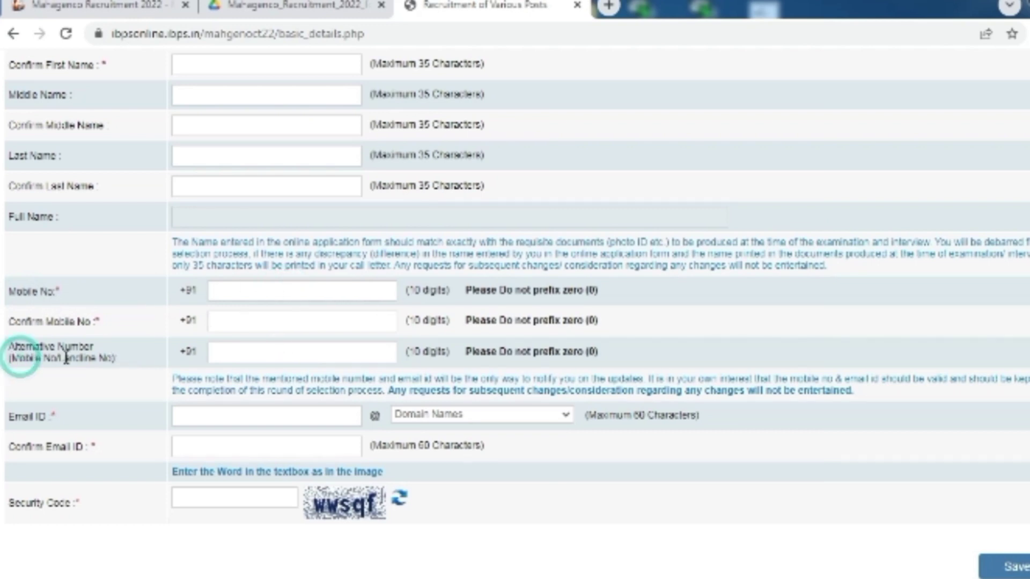
pyautogui.scroll(-1, 409, 369)
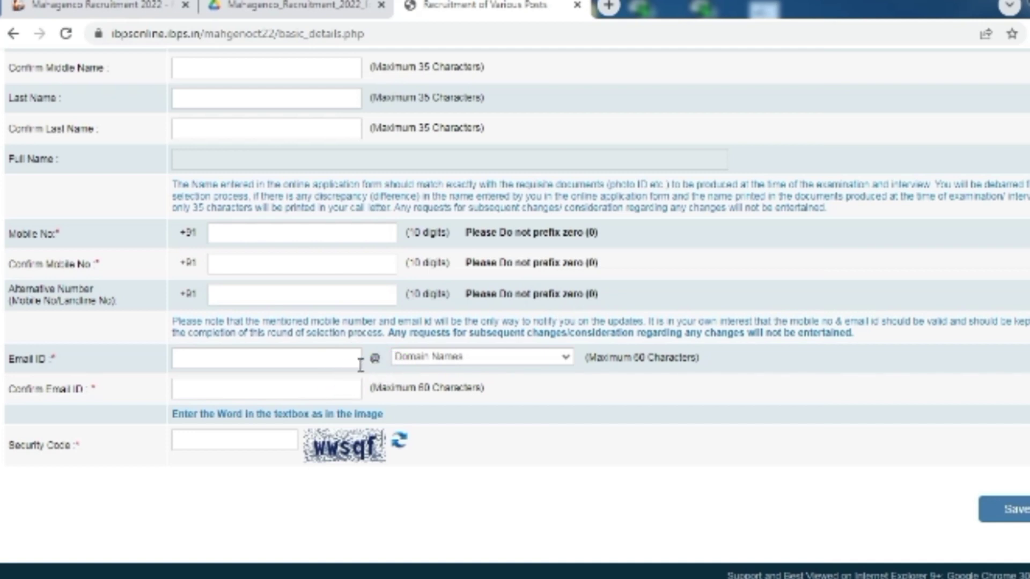
# Set the domain of the Email ID to gmail.com and go to the Confirm Email ID field
pyautogui.click(429, 364)
pyautogui.click(237, 357)
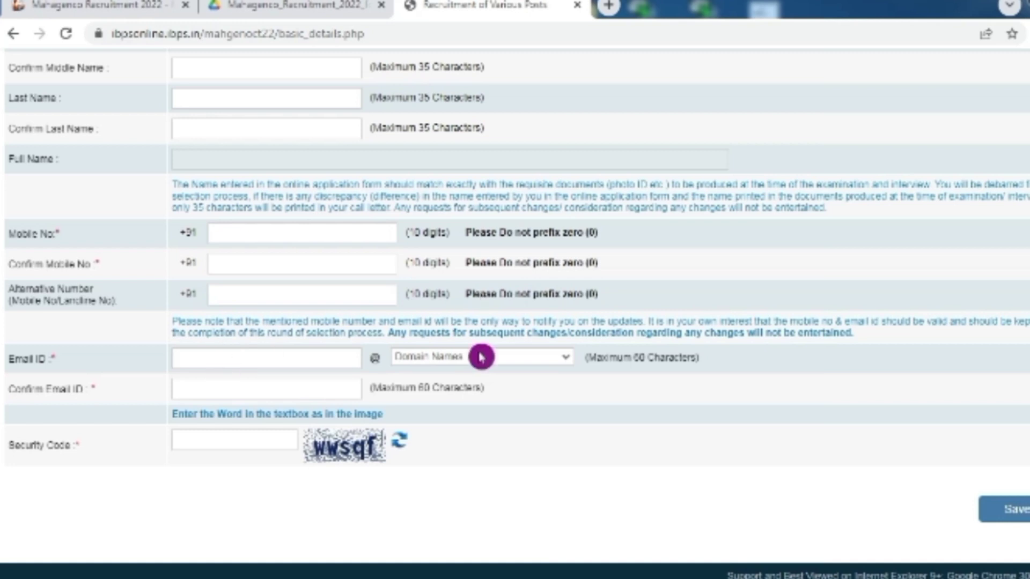
pyautogui.click(427, 358)
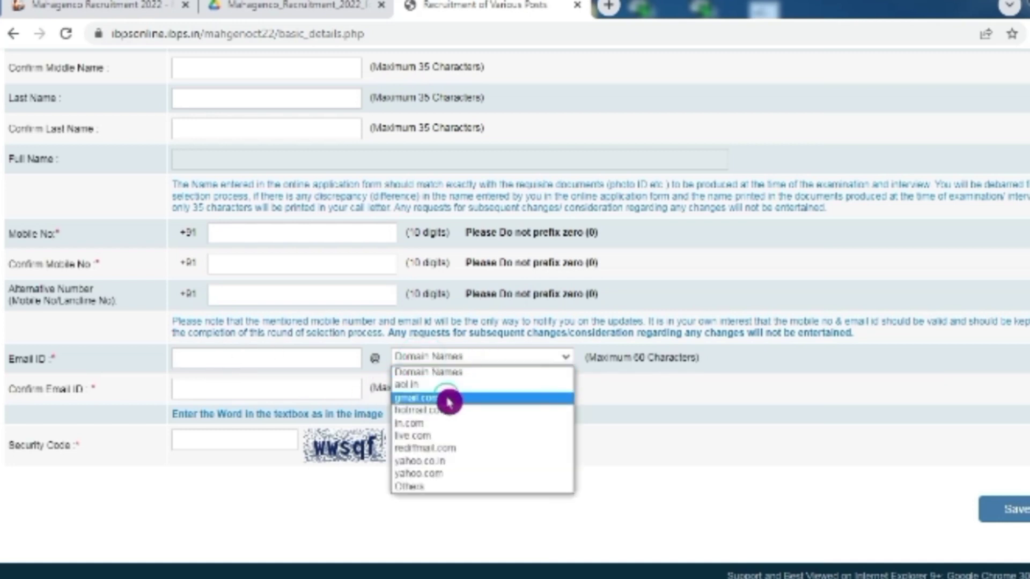
pyautogui.click(444, 397)
pyautogui.click(198, 384)
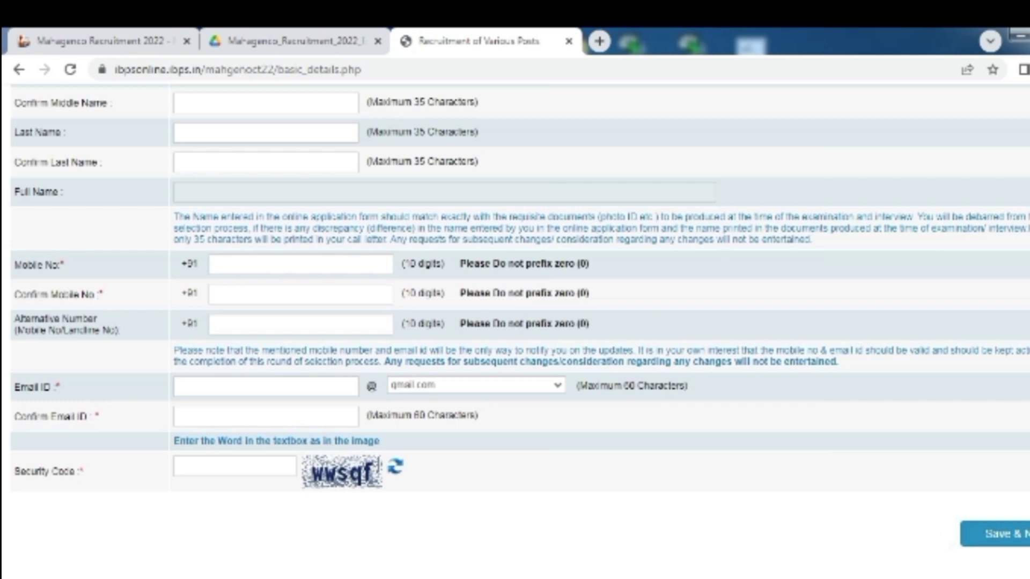
# Save the completed Basic Info form and confirm that the entered data is correct
pyautogui.click(961, 529)
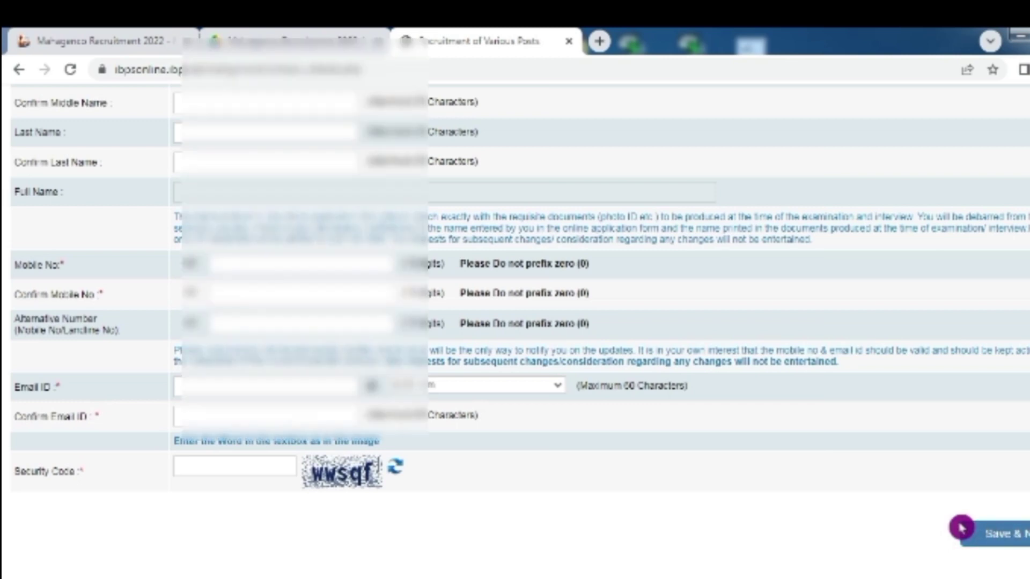
pyautogui.click(1011, 542)
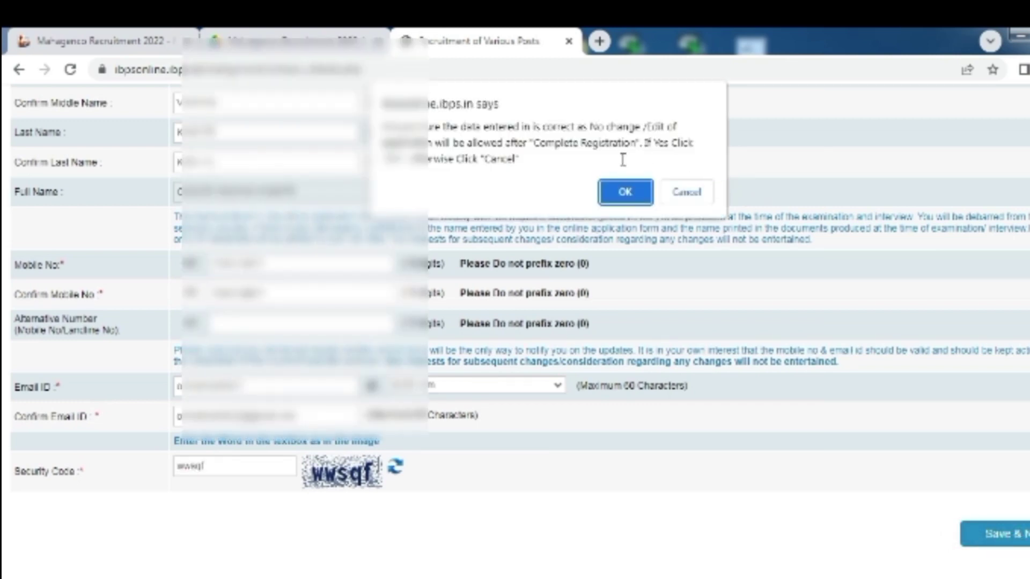
pyautogui.click(612, 195)
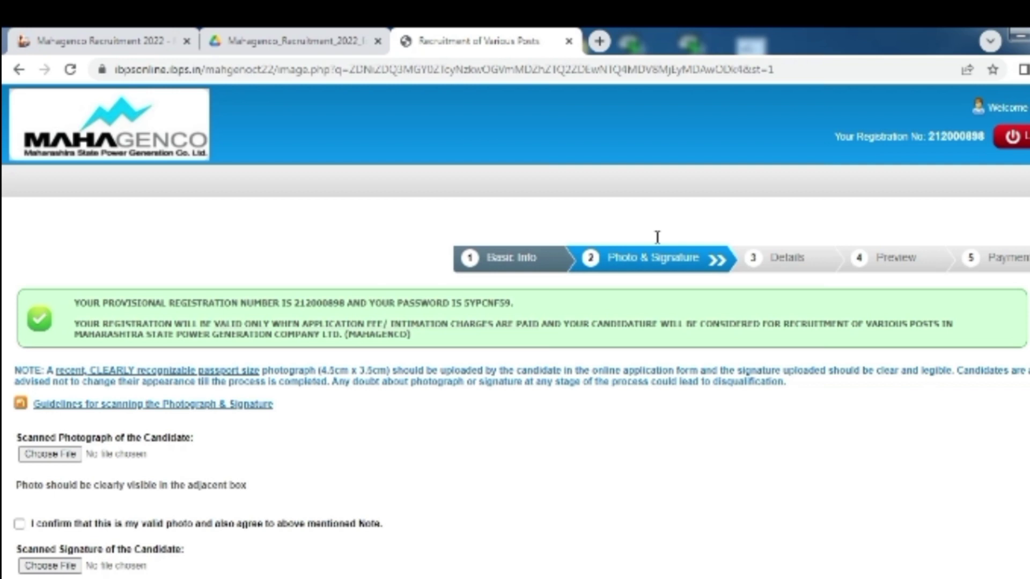
# Open the guidelines for scanning the photograph and signature and read the dimension and file size requirements for both images
pyautogui.scroll(-3, 248, 248)
pyautogui.click(225, 246)
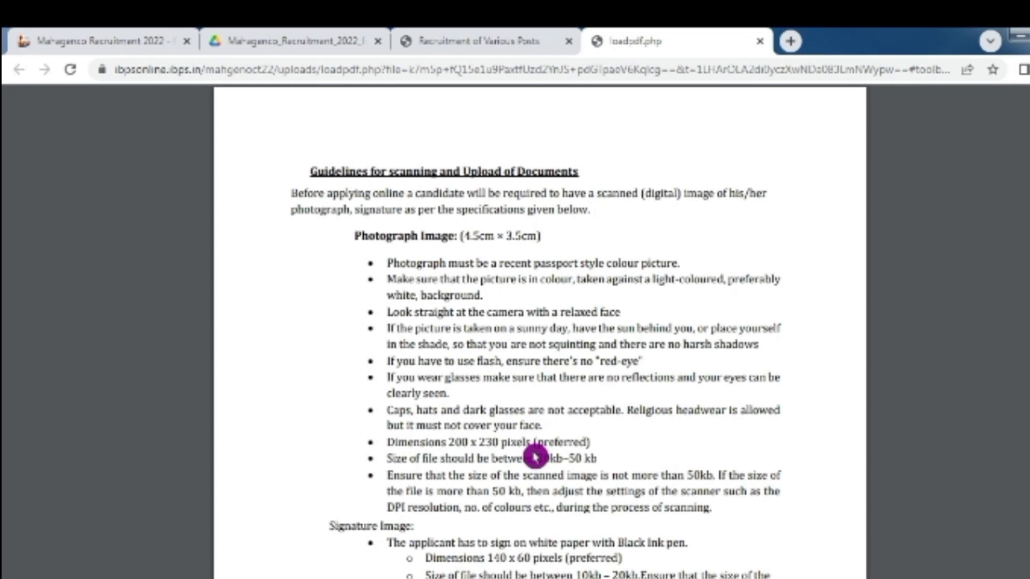
pyautogui.moveTo(377, 236); pyautogui.dragTo(560, 234)
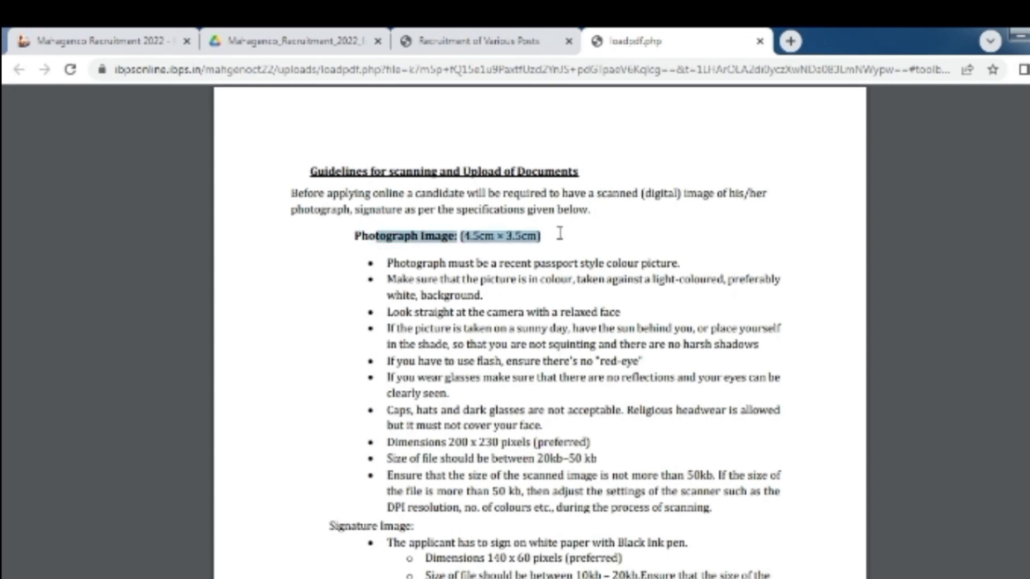
pyautogui.click(315, 245)
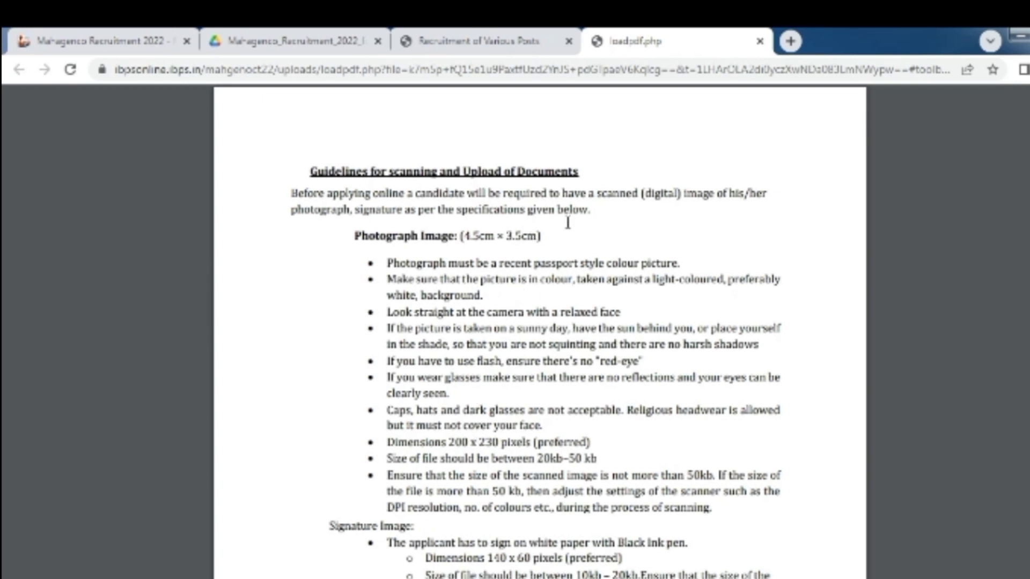
pyautogui.scroll(-2, 570, 240)
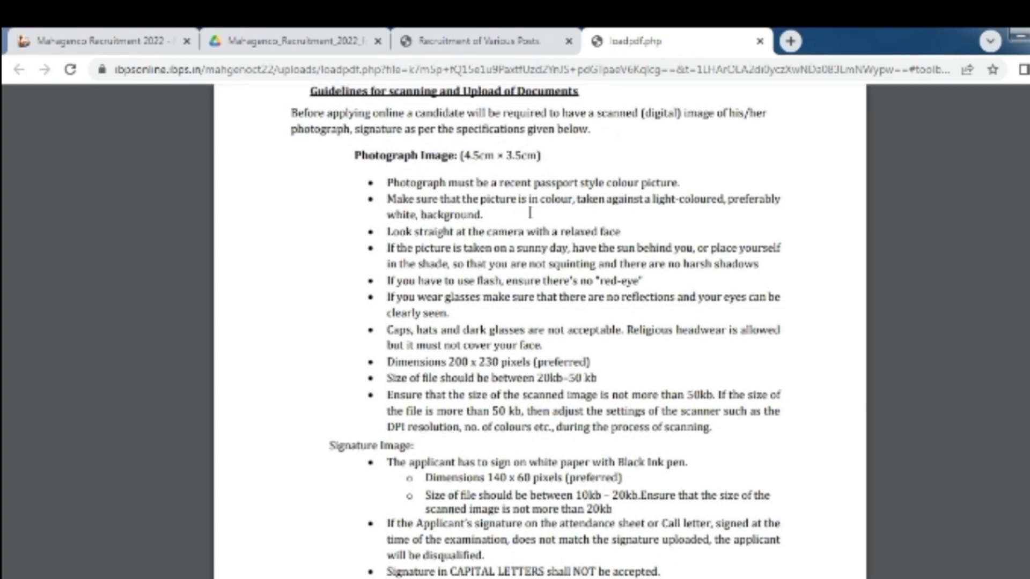
pyautogui.scroll(-4, 544, 302)
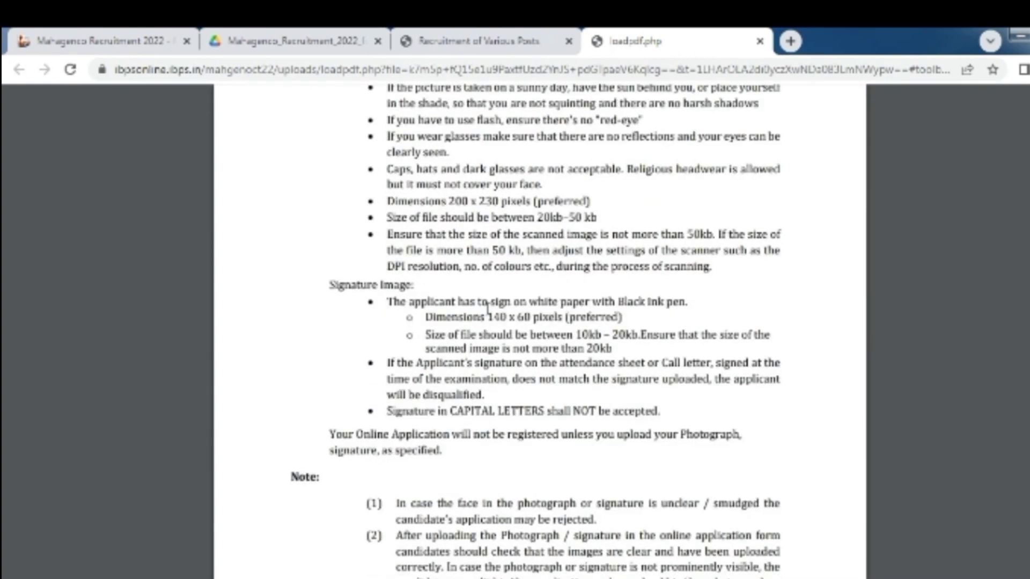
pyautogui.moveTo(488, 310); pyautogui.dragTo(534, 323)
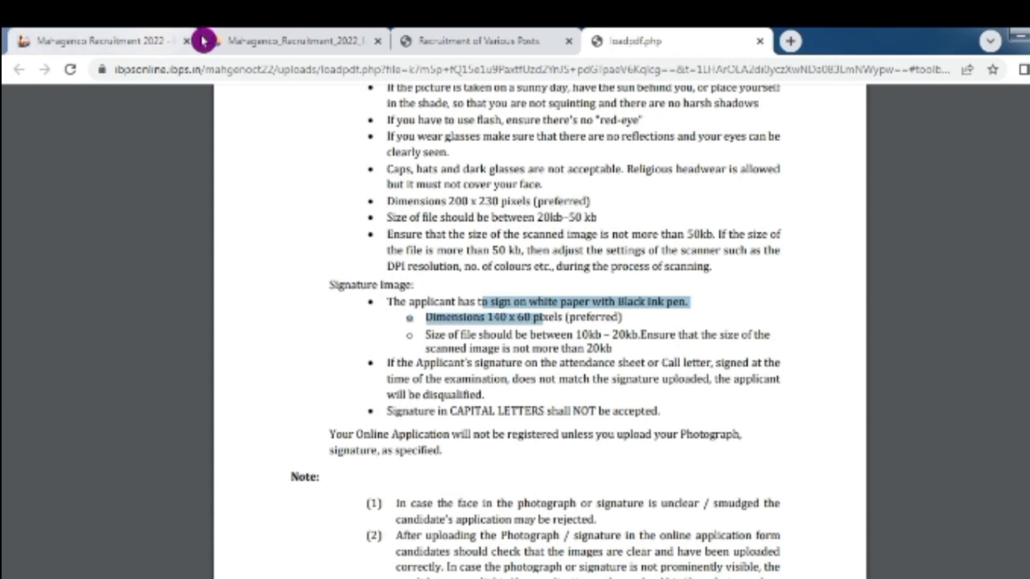
# Return to the application form and upload the candidate's scanned photograph
pyautogui.click(523, 47)
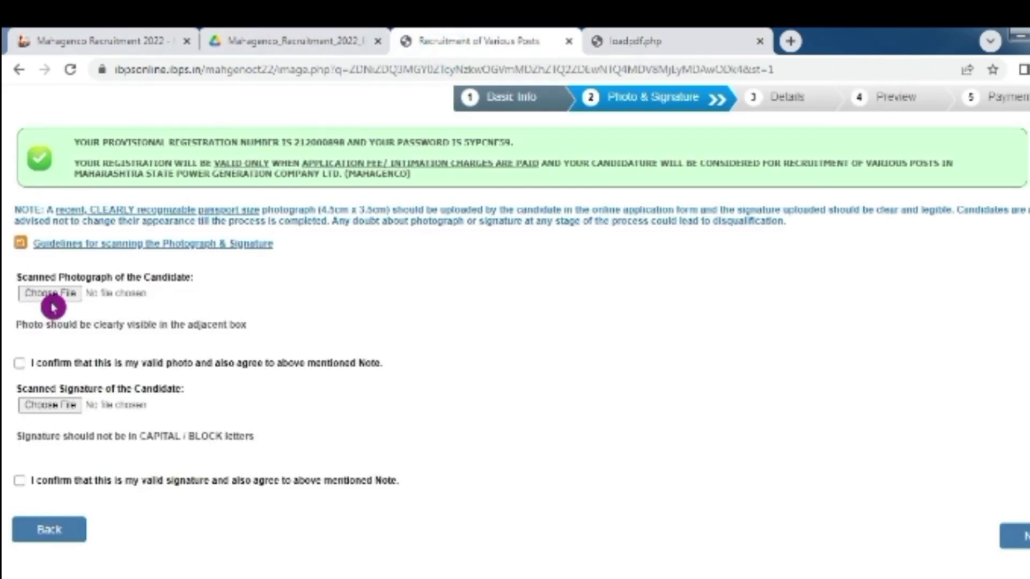
pyautogui.click(72, 298)
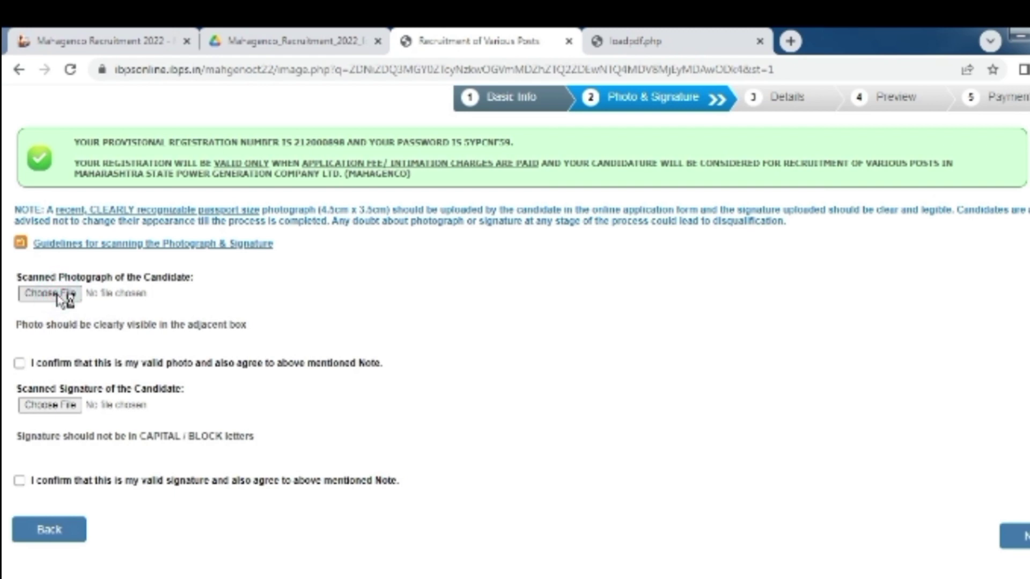
pyautogui.click(58, 298)
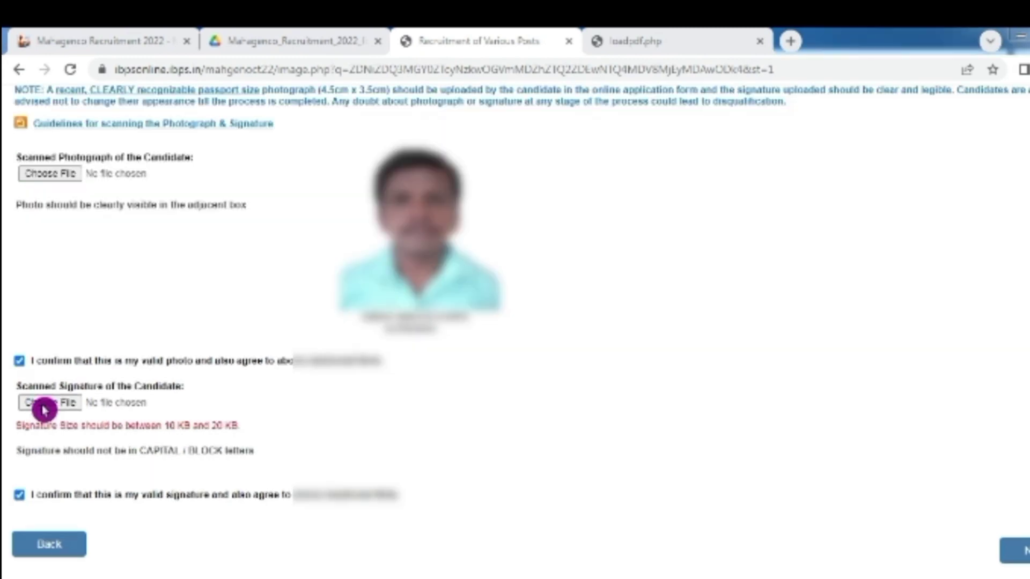
# Upload the candidate's scanned signature and continue to the Details stage of the application
pyautogui.click(44, 410)
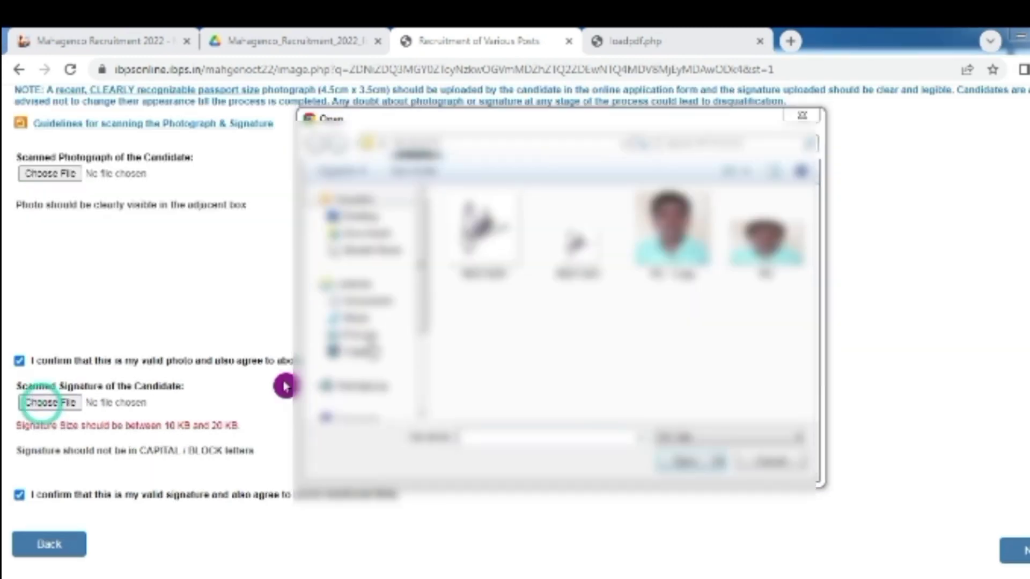
pyautogui.rightClick(469, 274)
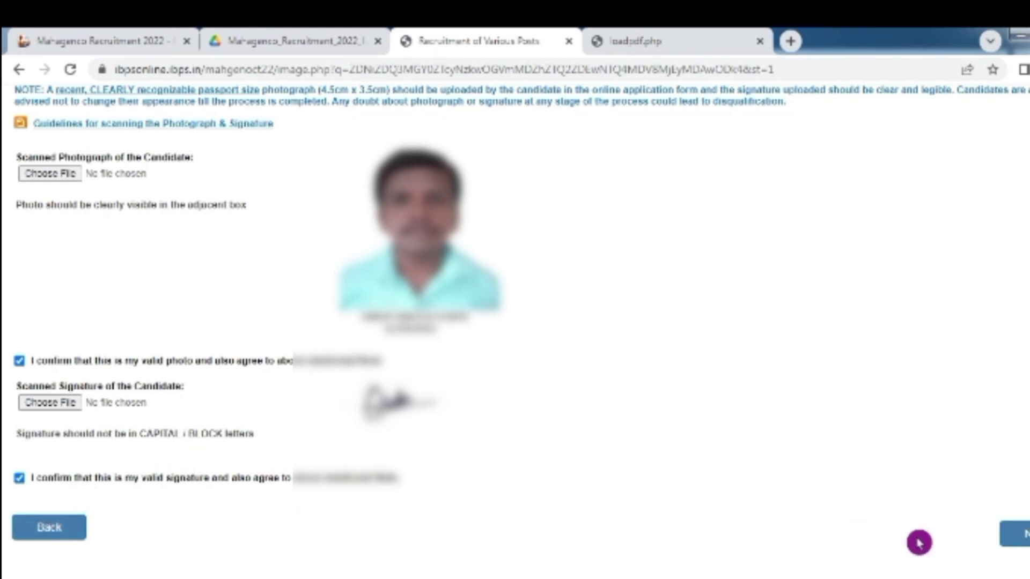
pyautogui.click(1019, 542)
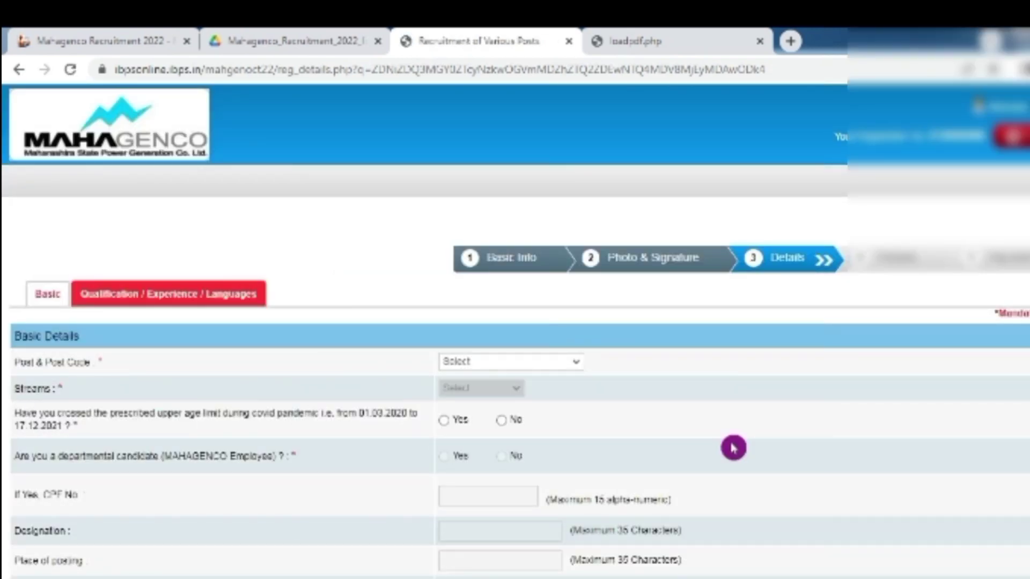
# Set the Post & Post Code to Assistant Engineer (TECH01)
pyautogui.click(519, 360)
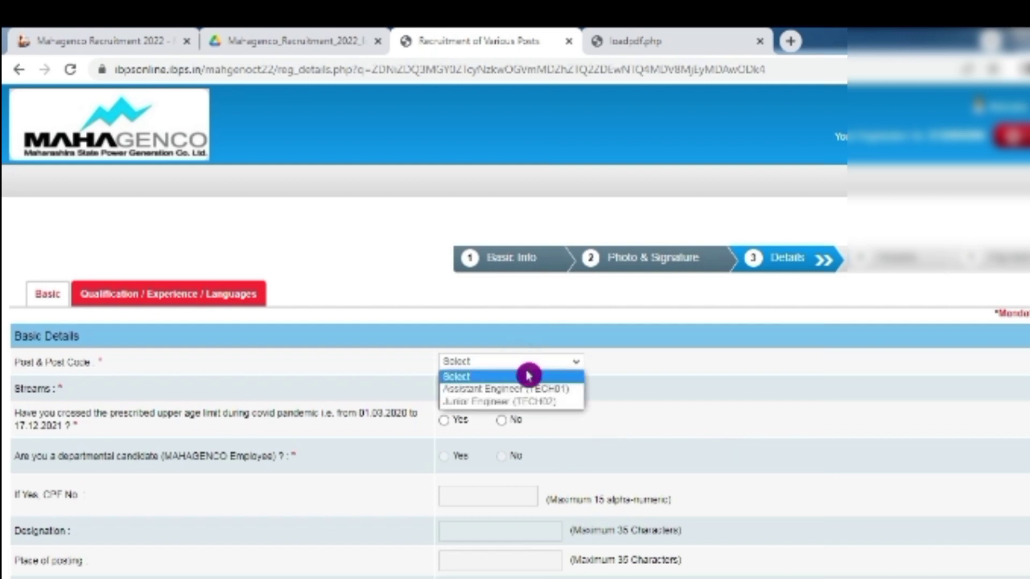
pyautogui.click(683, 376)
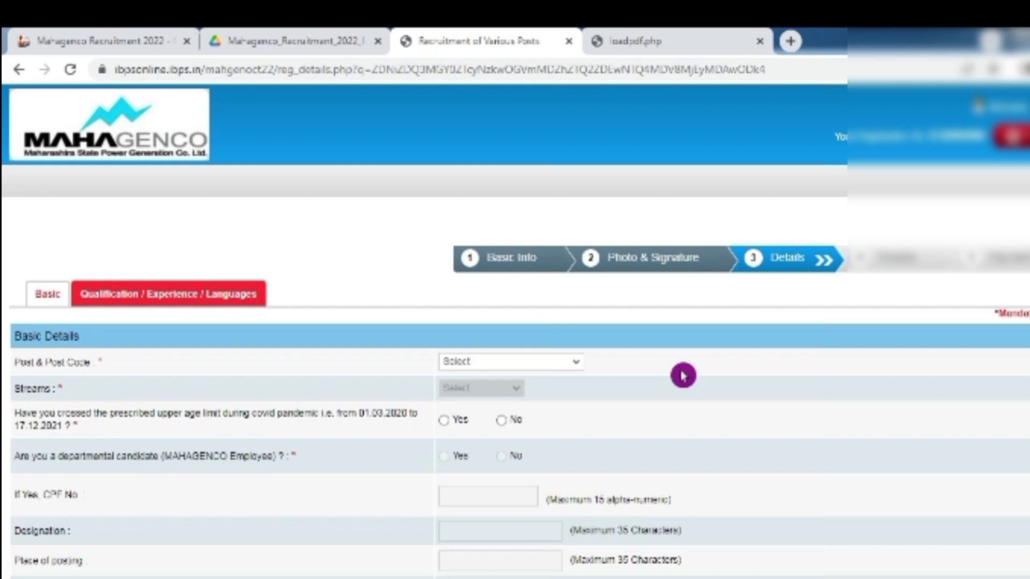
pyautogui.click(576, 361)
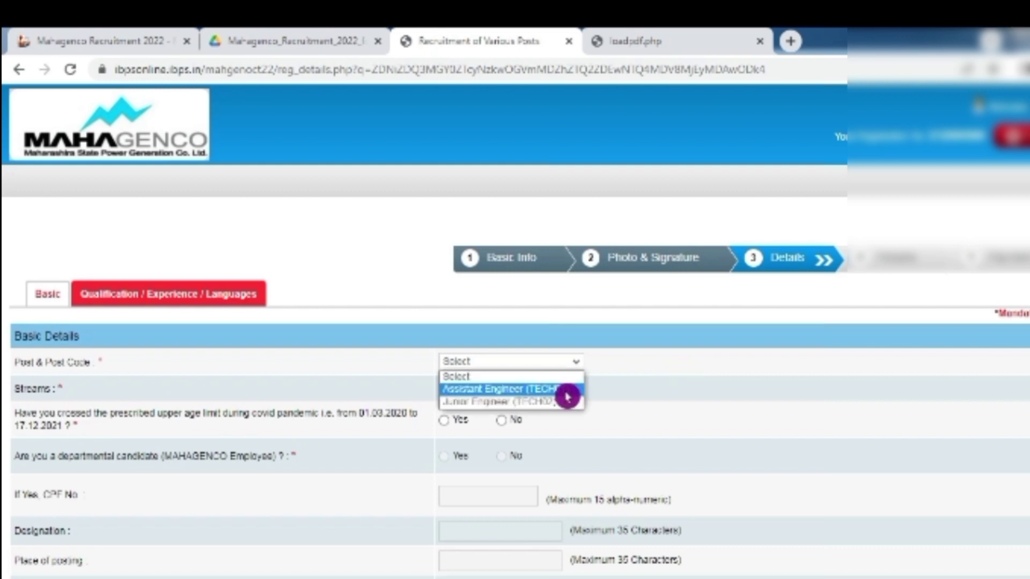
pyautogui.click(564, 391)
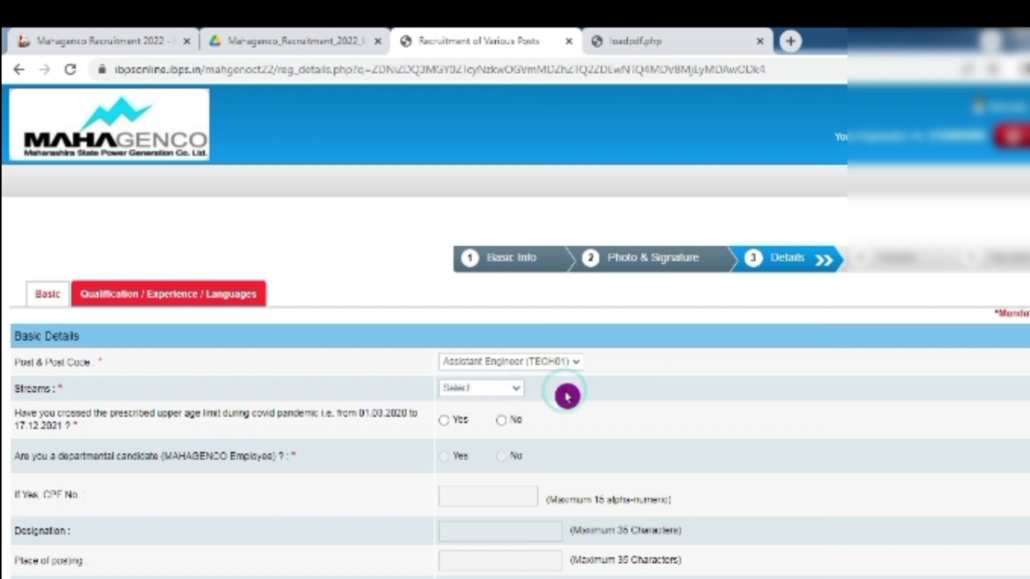
# Set the stream for the Assistant Engineer post to Electrical
pyautogui.scroll(-3, 568, 396)
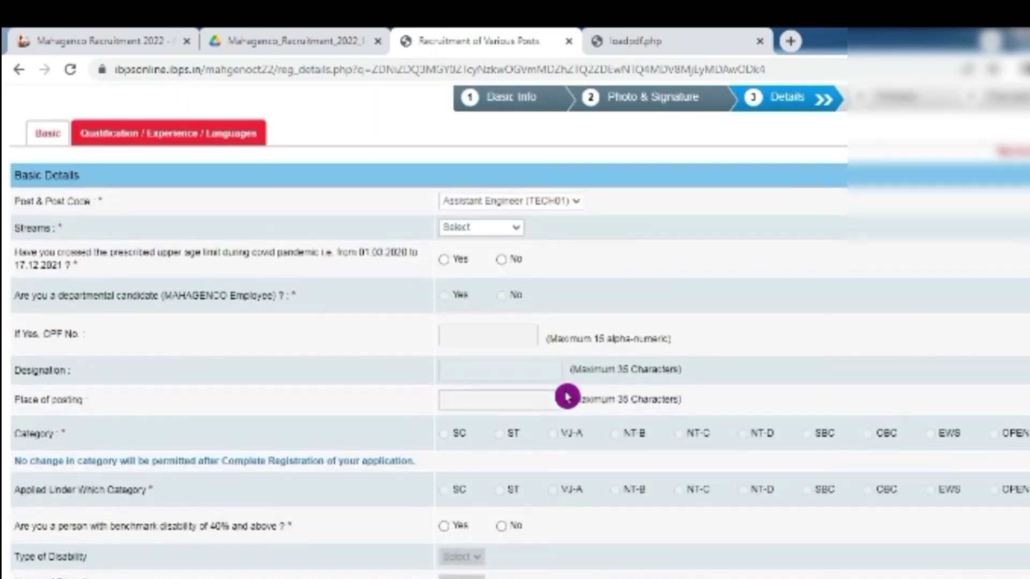
pyautogui.click(489, 228)
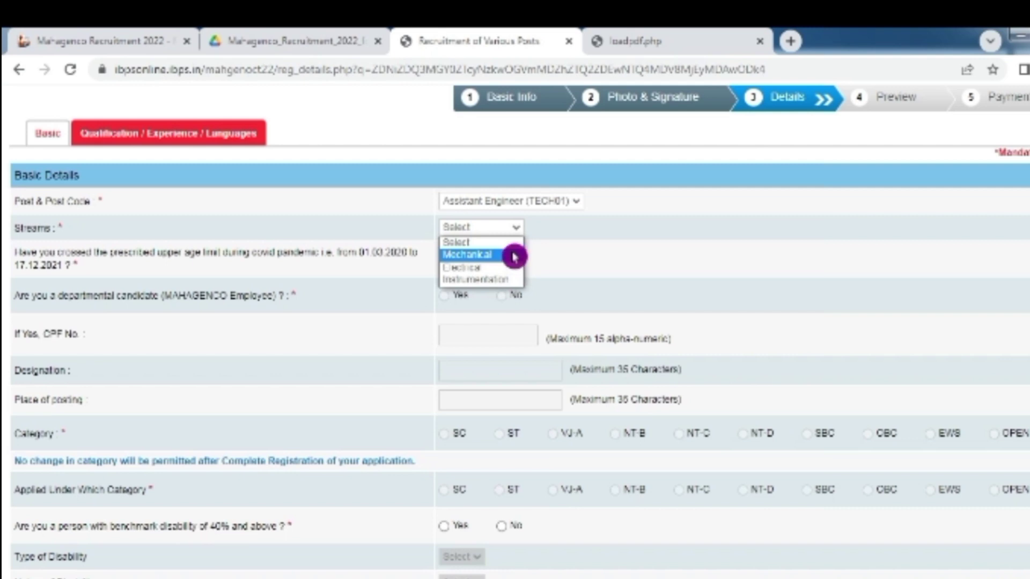
pyautogui.click(506, 268)
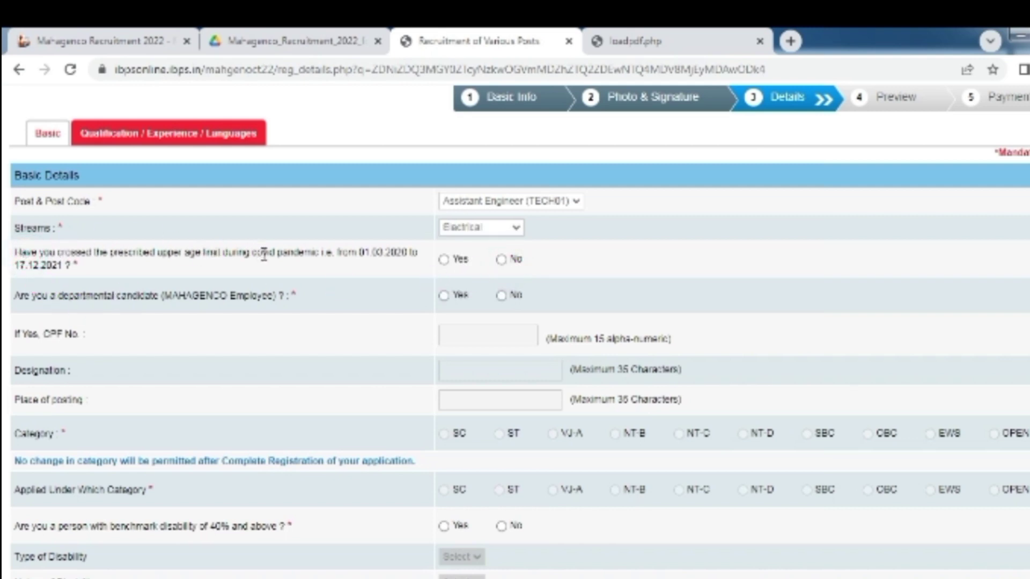
# Answer No to both the upper age limit crossed during the covid pandemic and the departmental candidate (MAHAGENCO Employee) questions
pyautogui.click(508, 265)
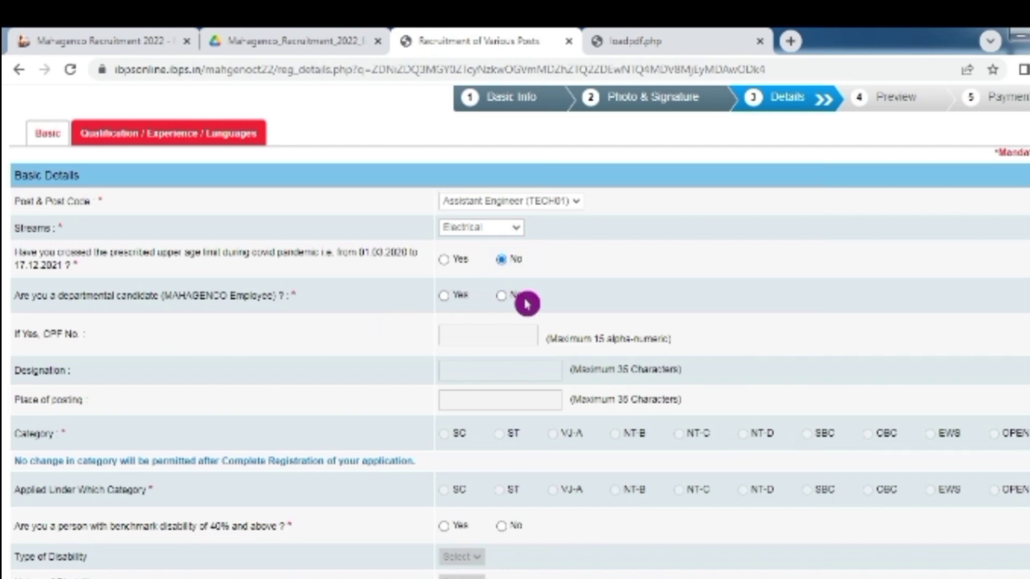
pyautogui.click(501, 296)
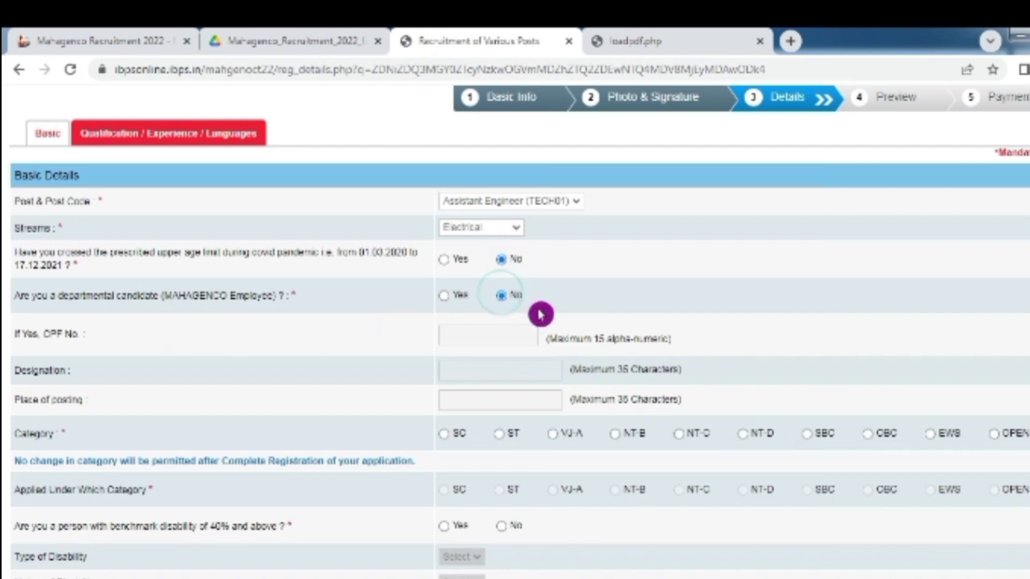
pyautogui.click(445, 296)
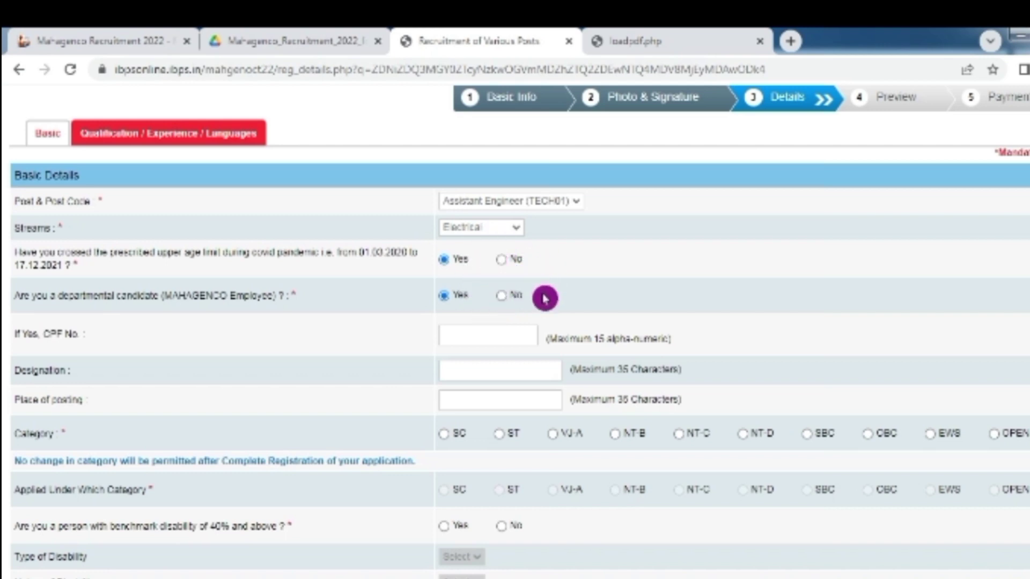
pyautogui.click(507, 260)
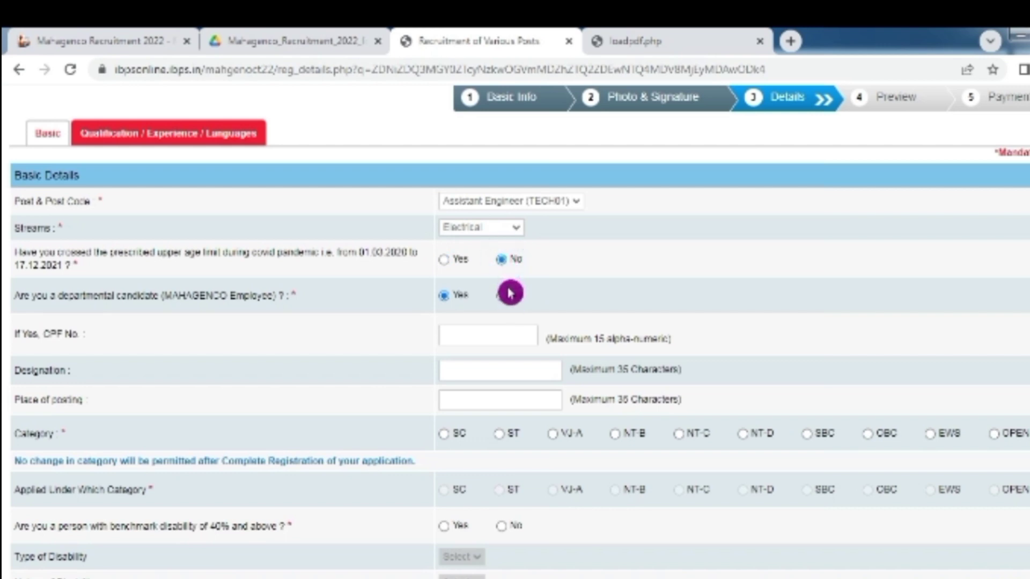
pyautogui.click(504, 296)
# Set the category to OBC, accept the category notice, and choose OBC as the category applied under
pyautogui.scroll(-2, 485, 347)
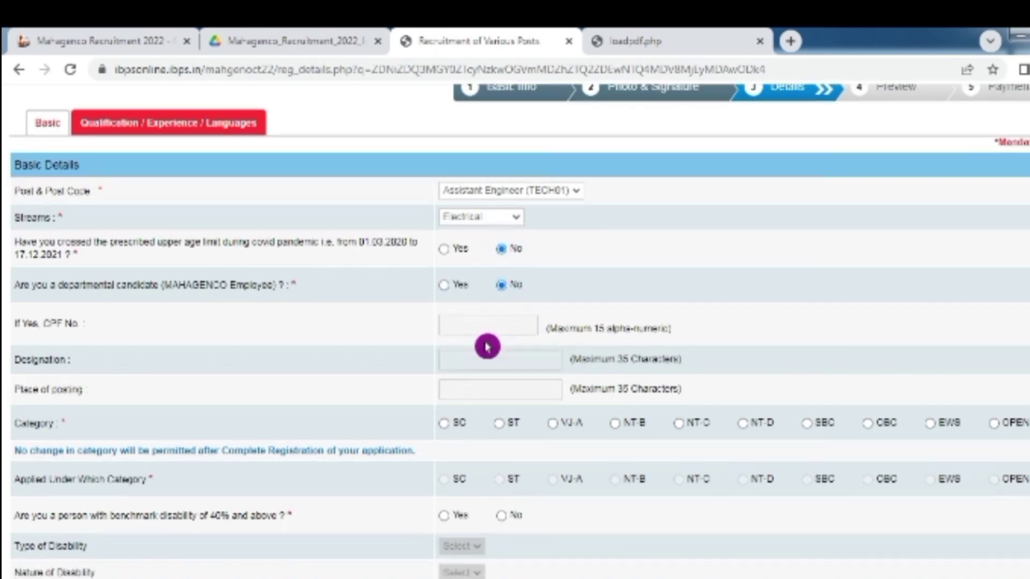
pyautogui.scroll(-2, 424, 340)
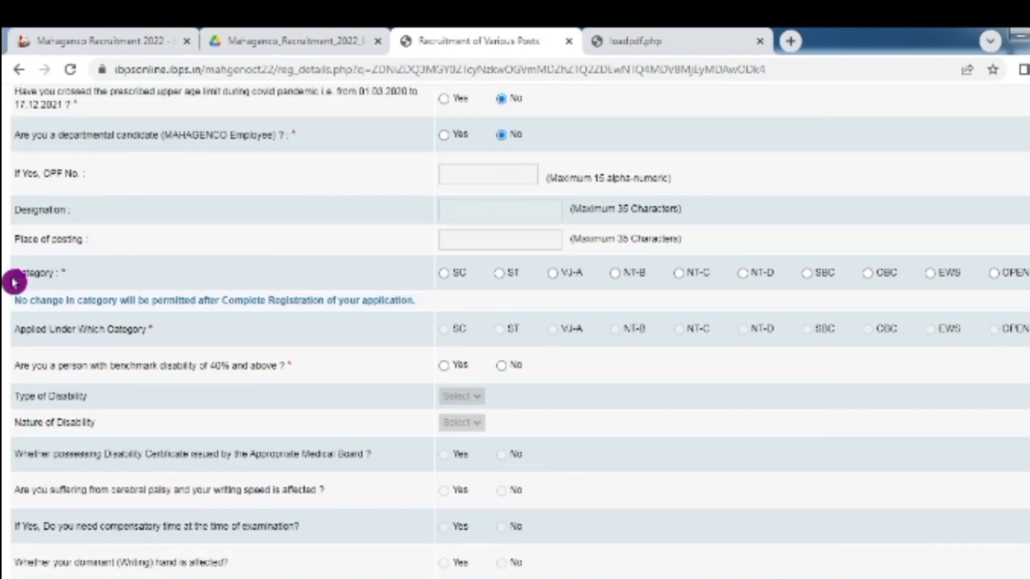
pyautogui.click(867, 272)
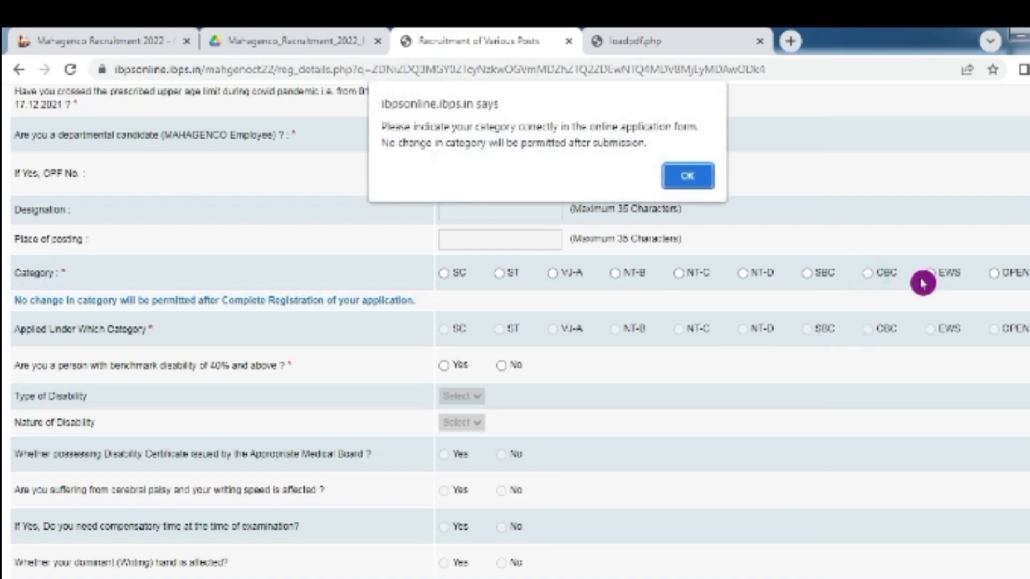
pyautogui.click(680, 184)
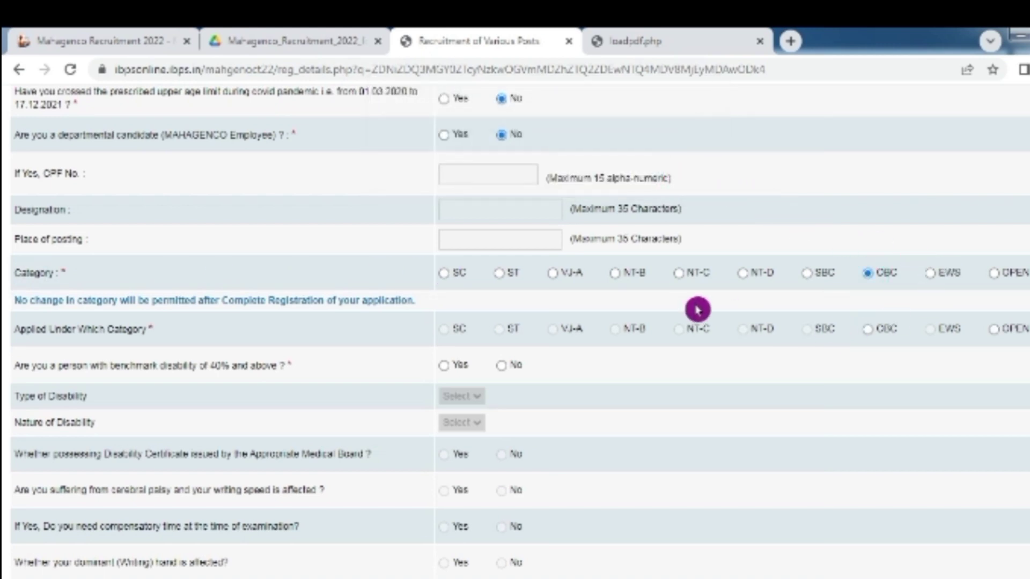
pyautogui.scroll(-2, 697, 310)
pyautogui.click(867, 249)
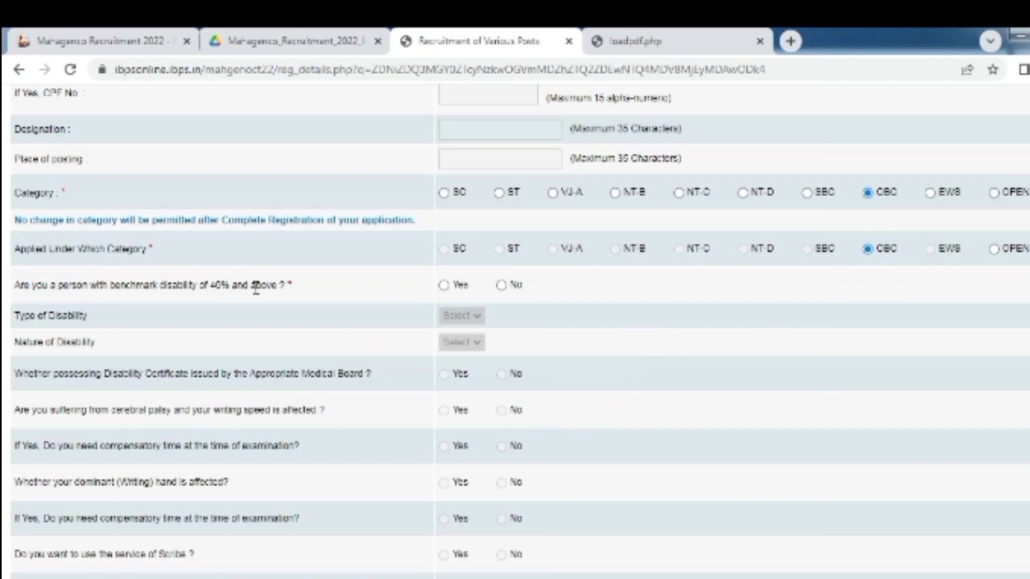
# Check the disability type options, and answer No to the benchmark disability of 40% and above question
pyautogui.click(459, 284)
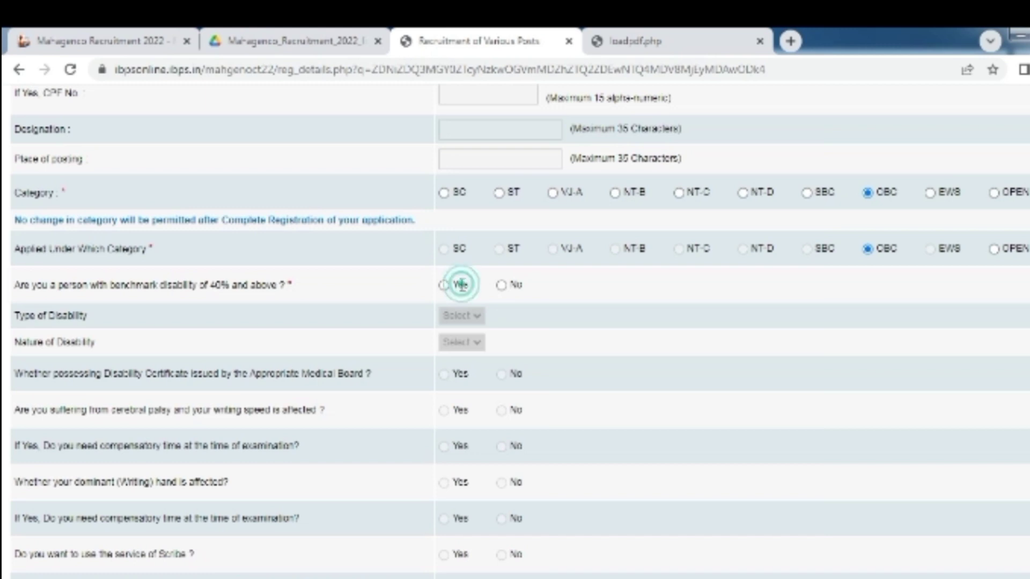
pyautogui.click(479, 316)
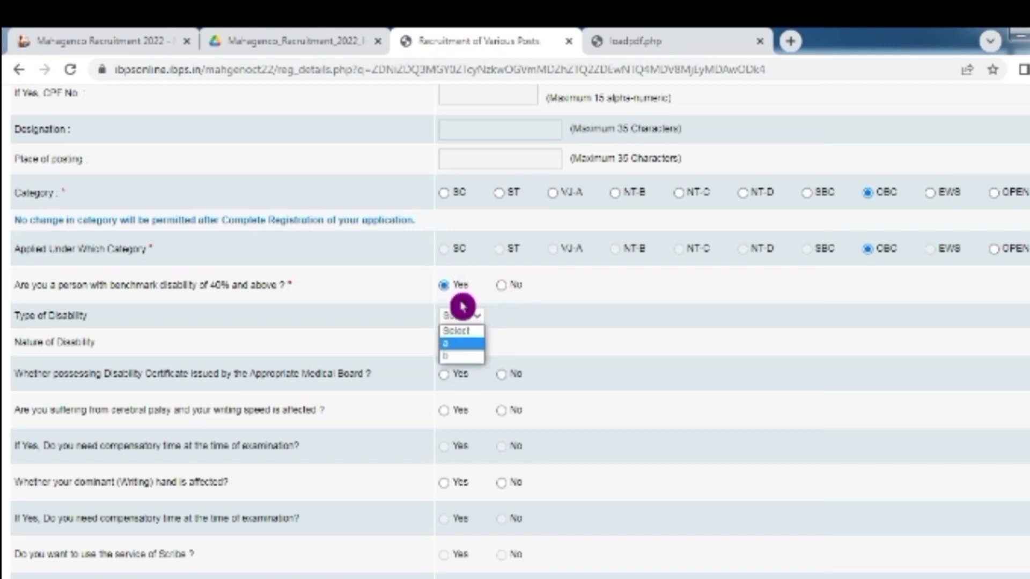
pyautogui.click(495, 282)
pyautogui.click(502, 285)
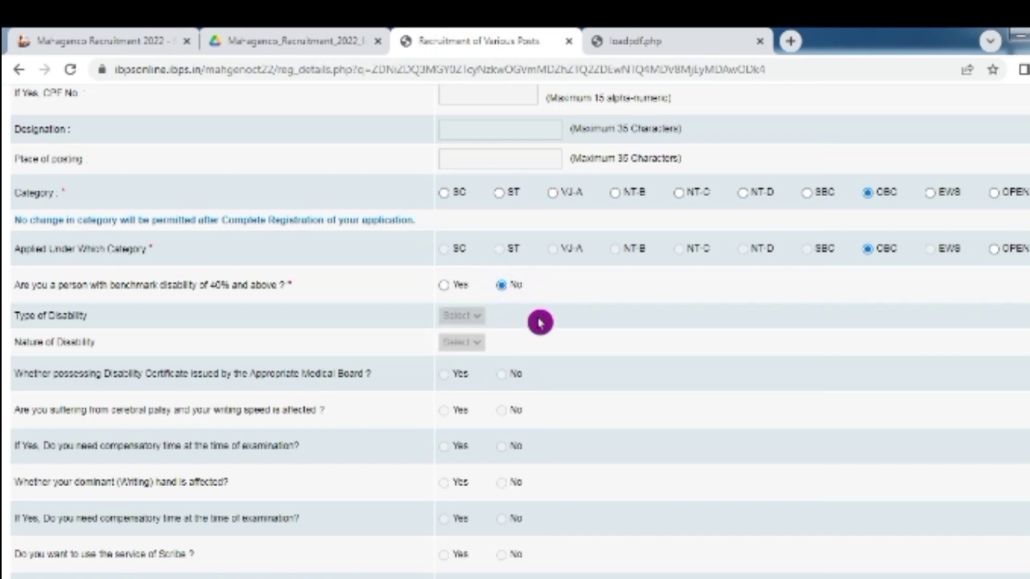
pyautogui.scroll(-2, 539, 350)
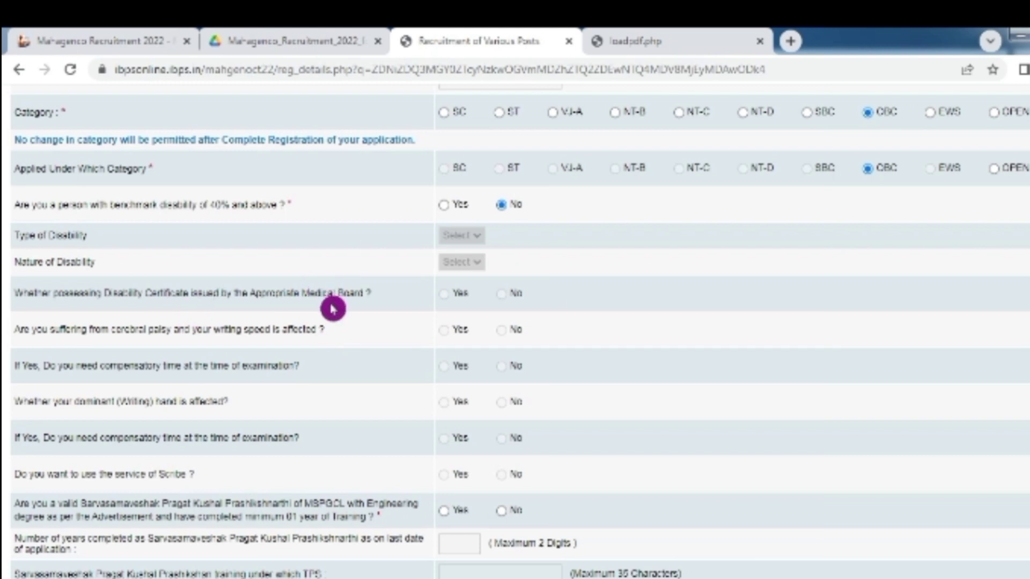
pyautogui.click(509, 298)
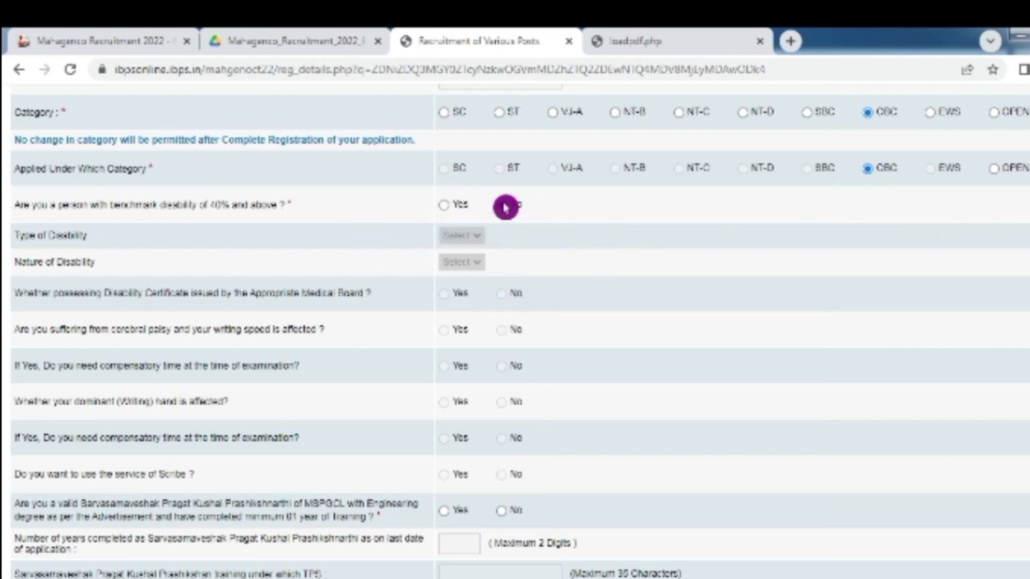
# Answer No to being a valid Sarvasamaveshak Pragat Kushal Prashikshnarthi of MSPGCL with an engineering degree
pyautogui.scroll(-2, 497, 359)
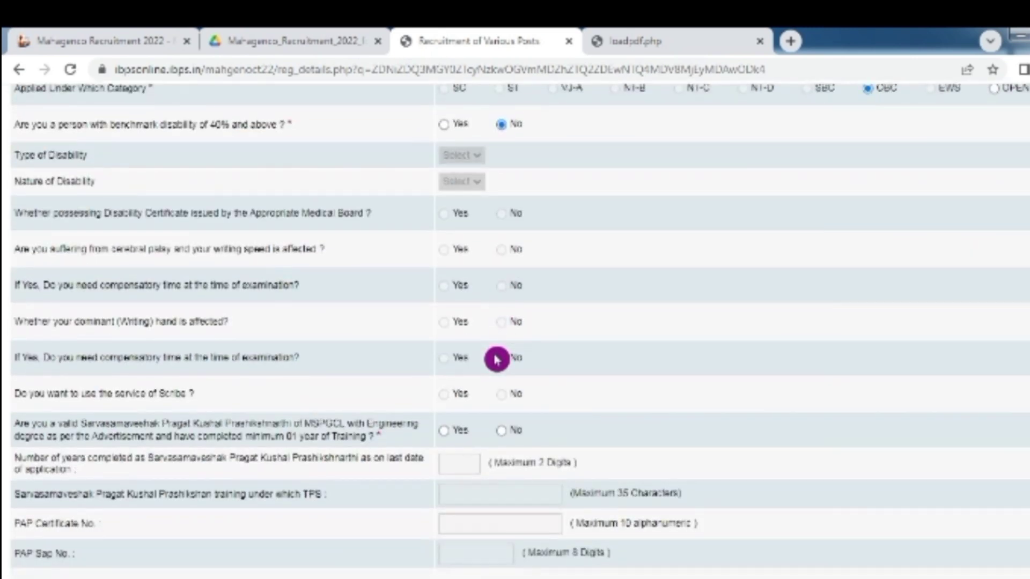
pyautogui.scroll(-2, 497, 400)
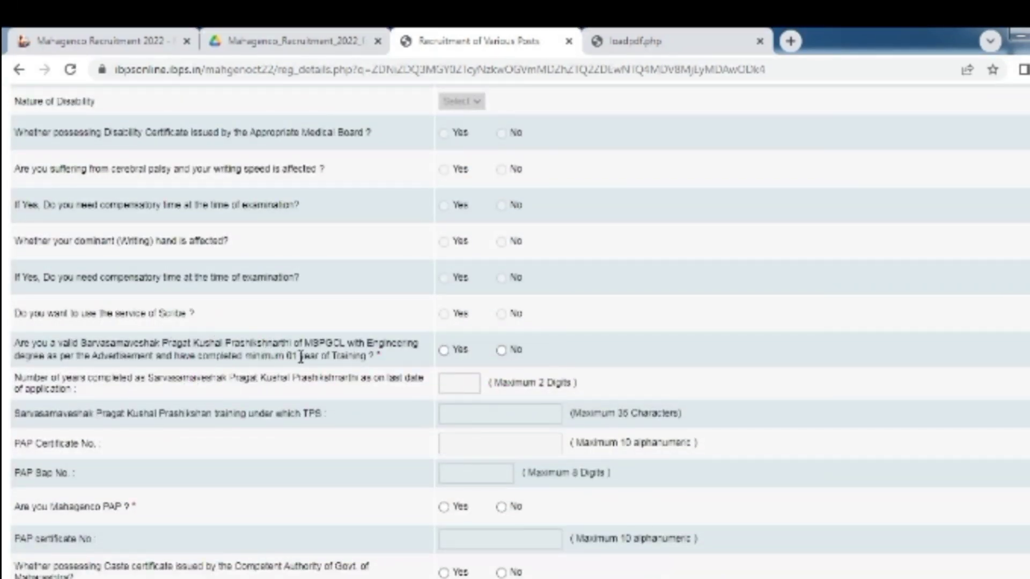
pyautogui.click(353, 355)
pyautogui.click(501, 350)
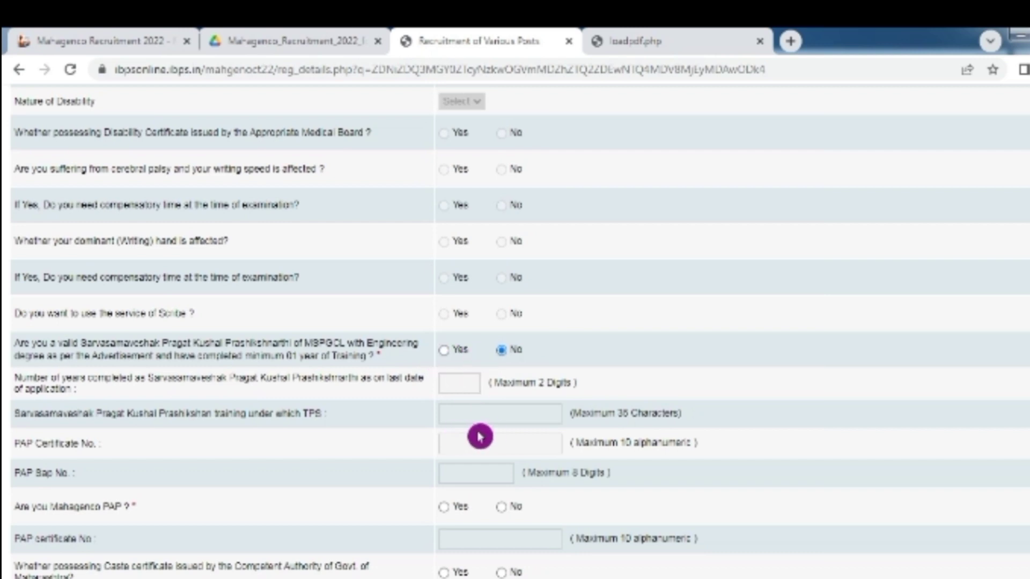
# Answer No to the question about being a Mahagenco PAP
pyautogui.scroll(-1, 526, 441)
pyautogui.scroll(-3, 525, 441)
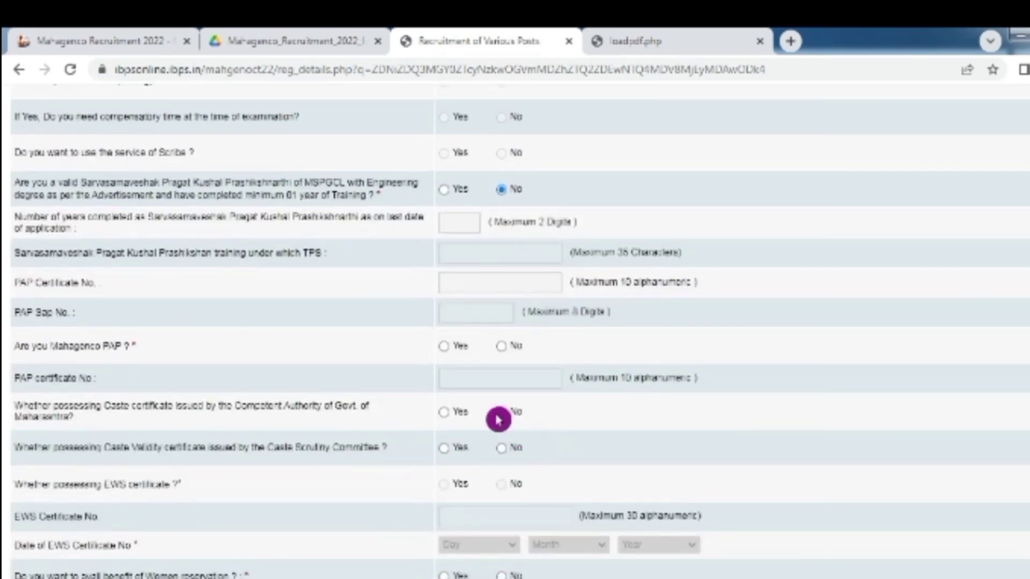
pyautogui.click(21, 341)
pyautogui.click(26, 363)
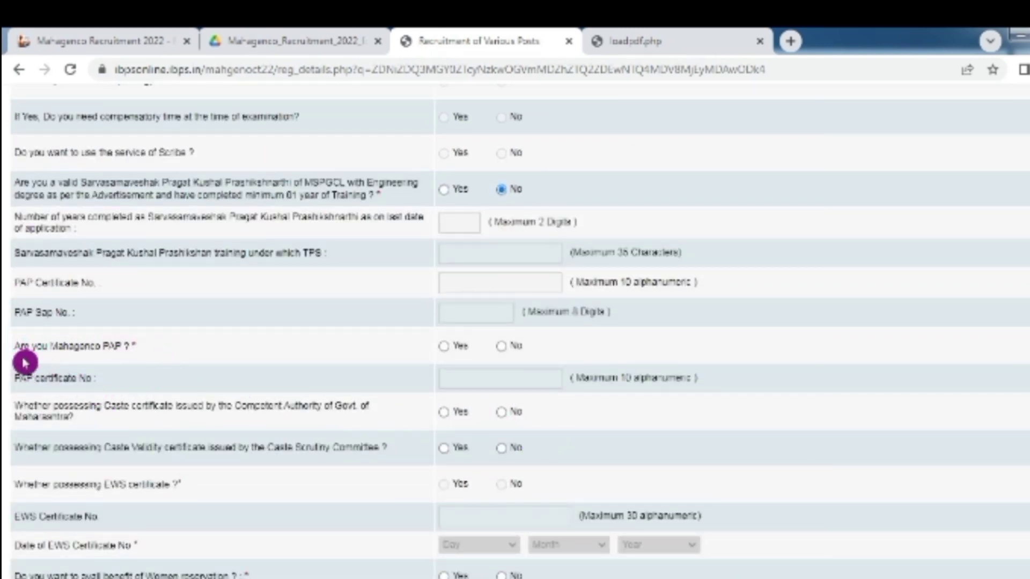
pyautogui.moveTo(152, 352); pyautogui.dragTo(166, 360)
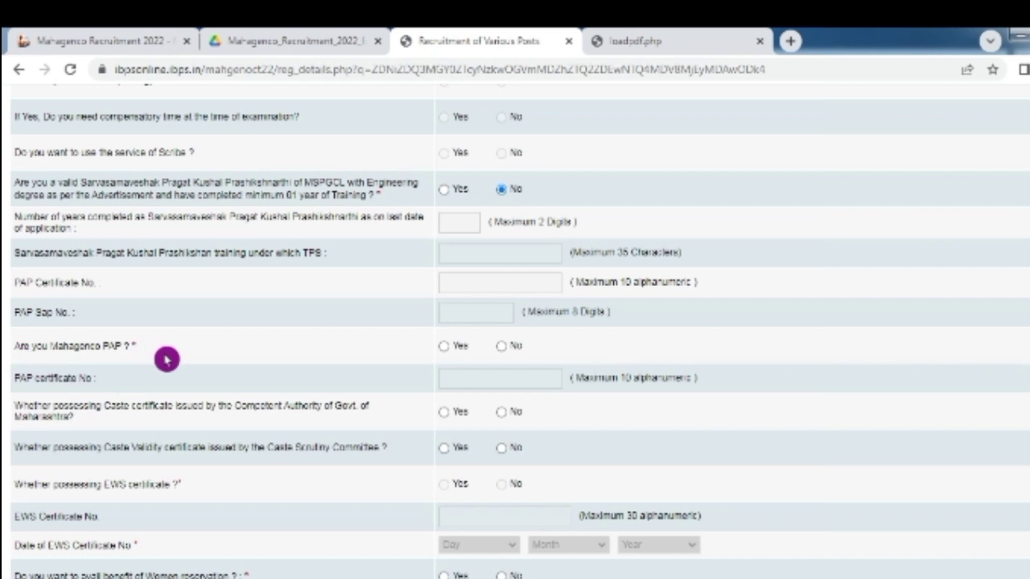
pyautogui.press('Right')
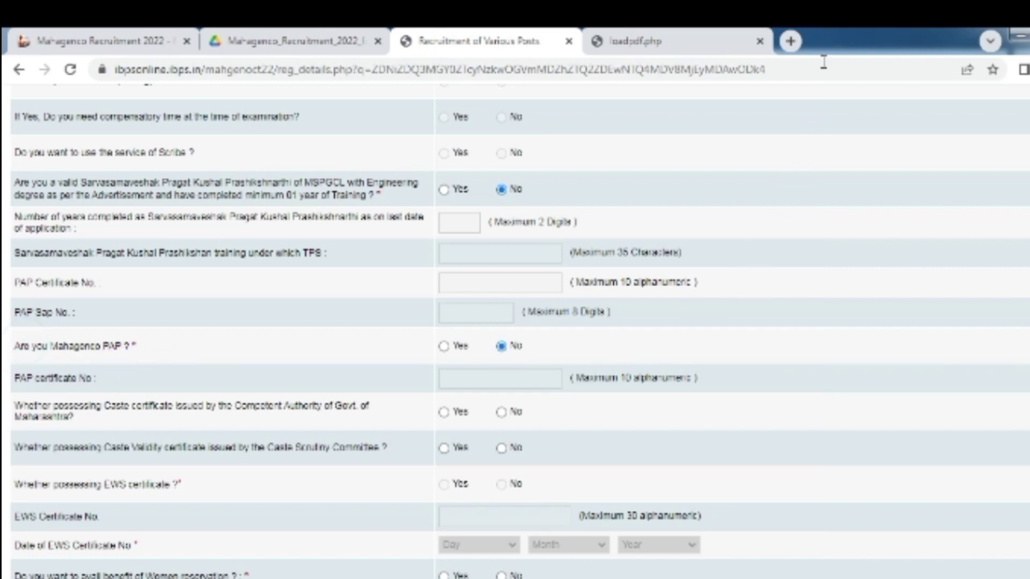
# Return to the application form and answer Yes to possessing both the Caste certificate and the Caste Validity certificate
pyautogui.click(502, 58)
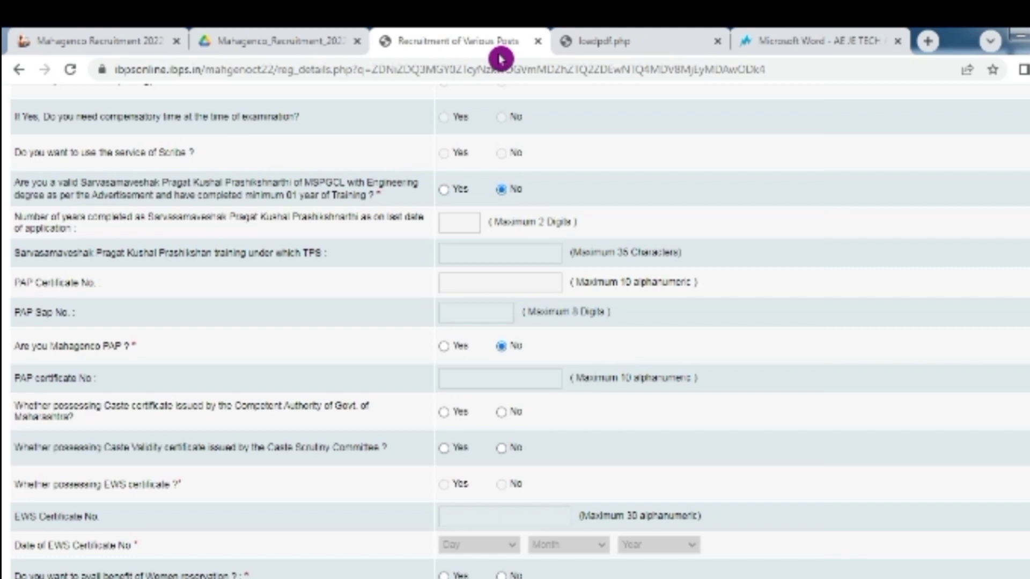
pyautogui.scroll(-2, 463, 336)
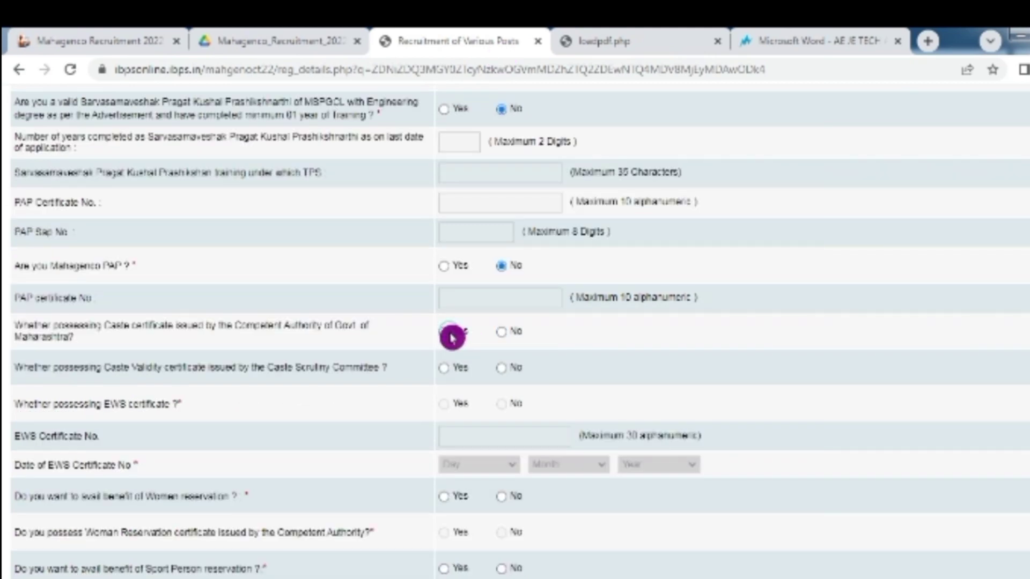
pyautogui.click(451, 336)
pyautogui.scroll(-2, 488, 336)
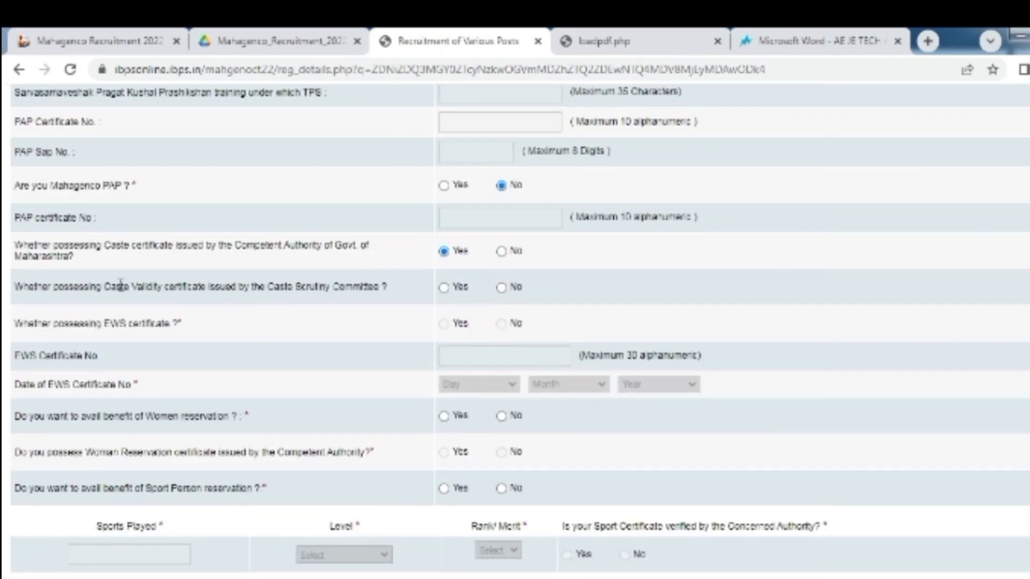
pyautogui.click(198, 305)
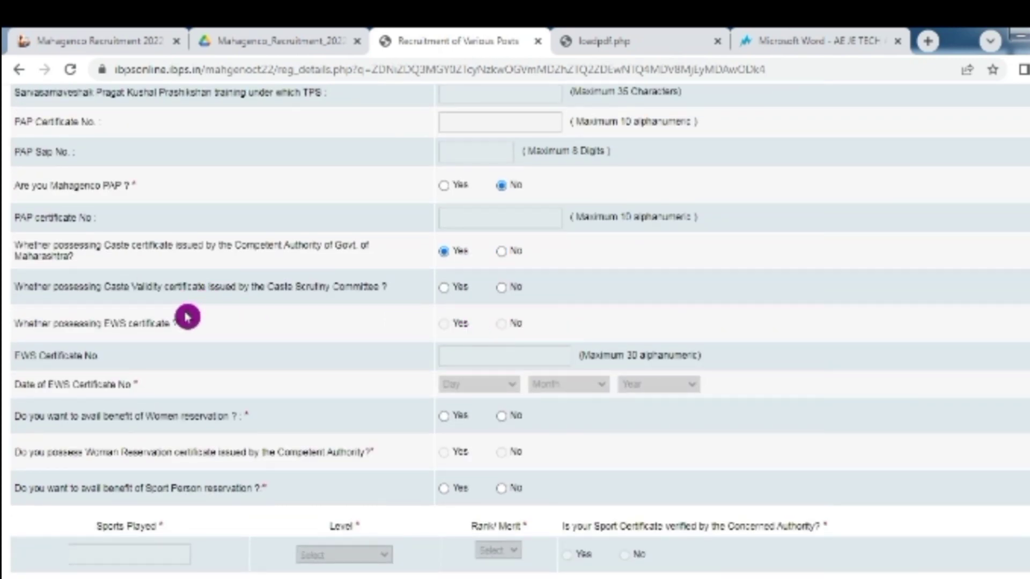
pyautogui.click(389, 294)
pyautogui.click(285, 450)
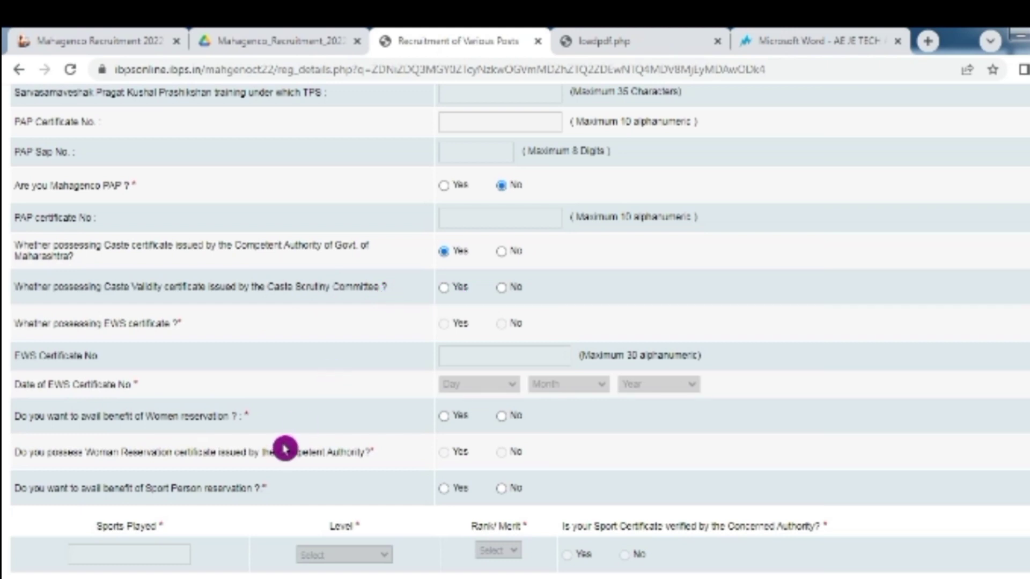
pyautogui.click(450, 292)
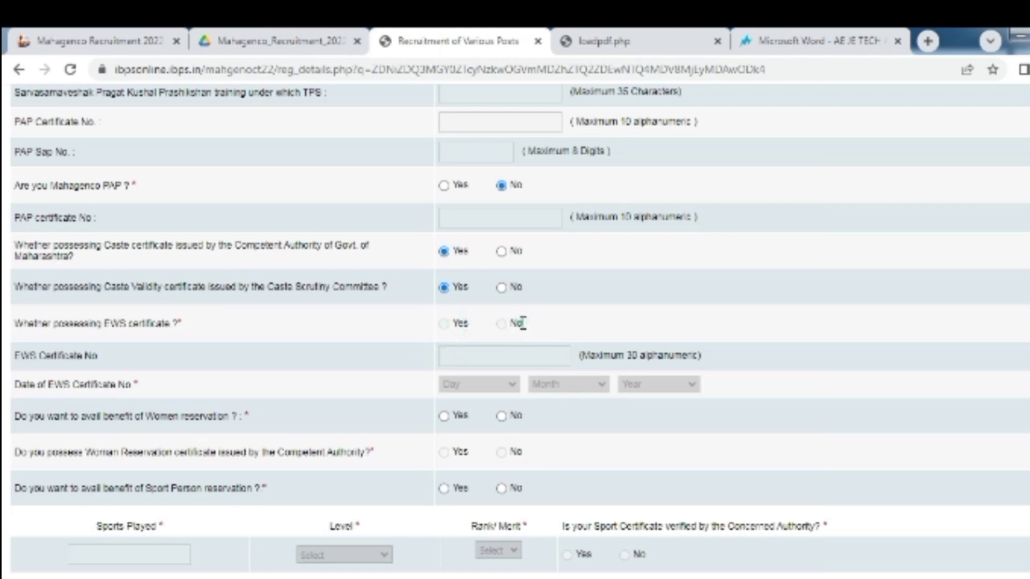
# Answer No to availing the benefit of Sport Person reservation
pyautogui.scroll(-1, 492, 322)
pyautogui.scroll(-1, 491, 322)
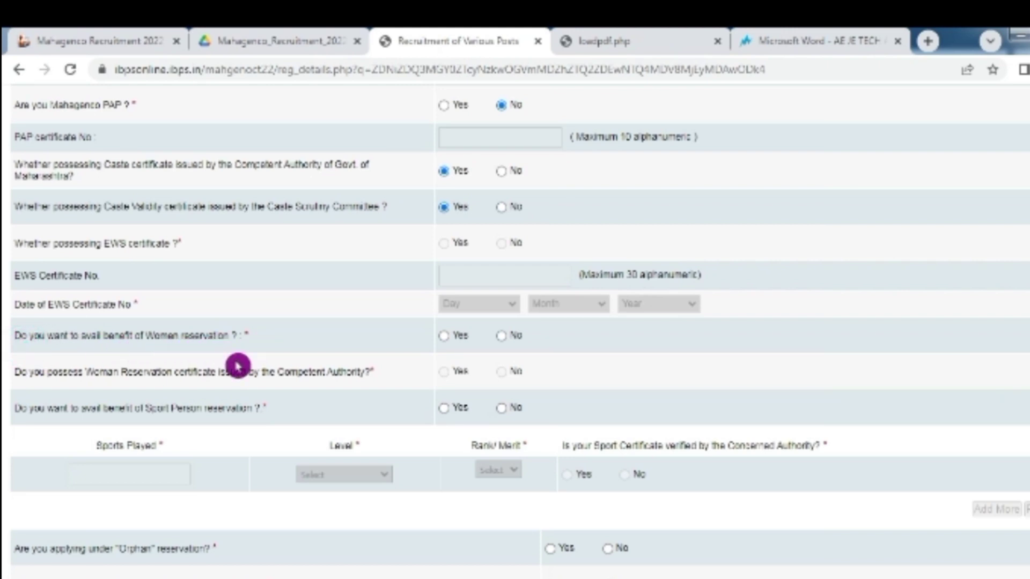
pyautogui.scroll(-1, 443, 320)
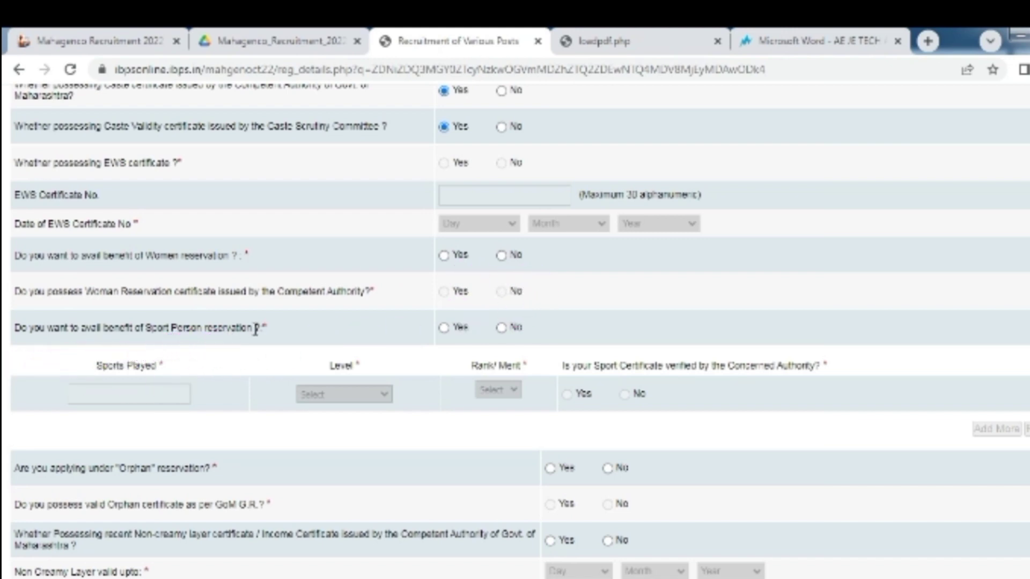
pyautogui.click(502, 328)
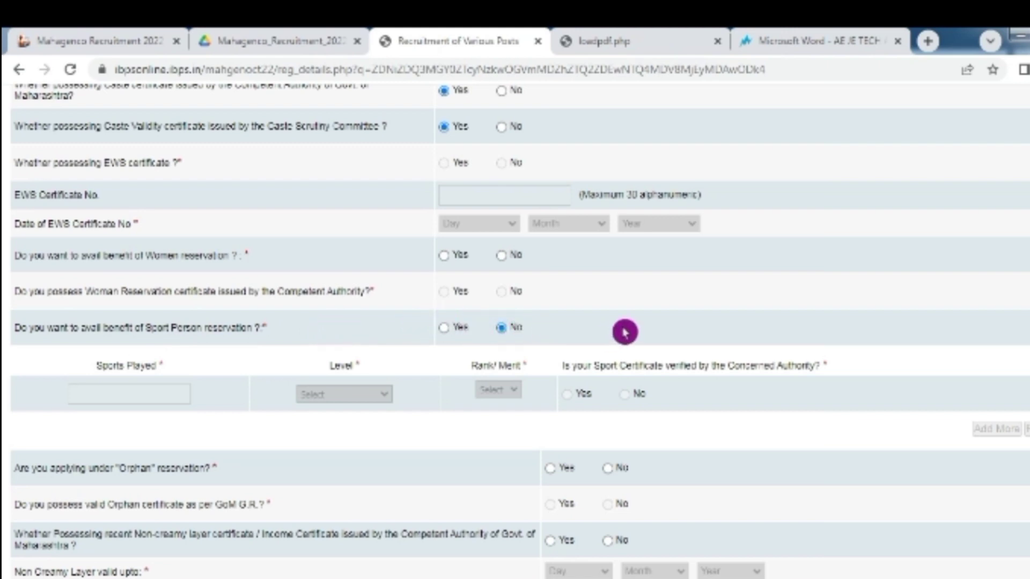
pyautogui.scroll(-1, 621, 336)
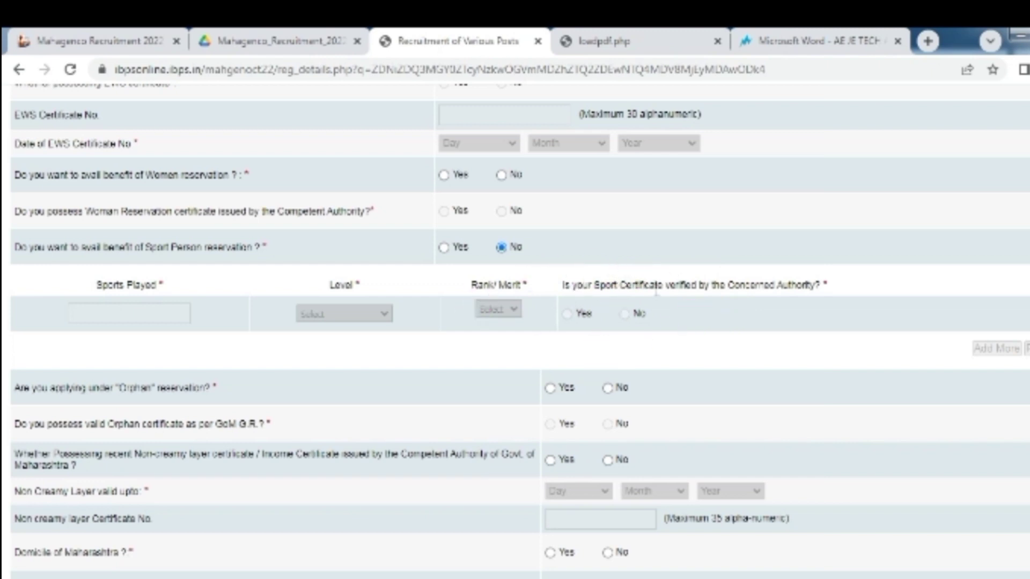
pyautogui.scroll(-2, 644, 317)
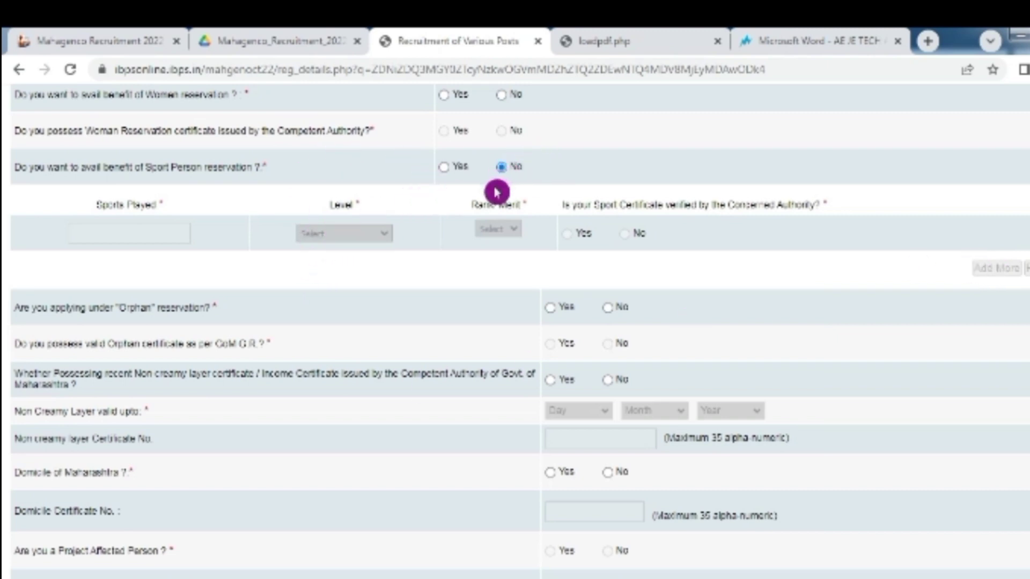
# Answer No to applying under Orphan reservation and No to possessing a recent non-creamy layer or income certificate
pyautogui.scroll(-2, 488, 172)
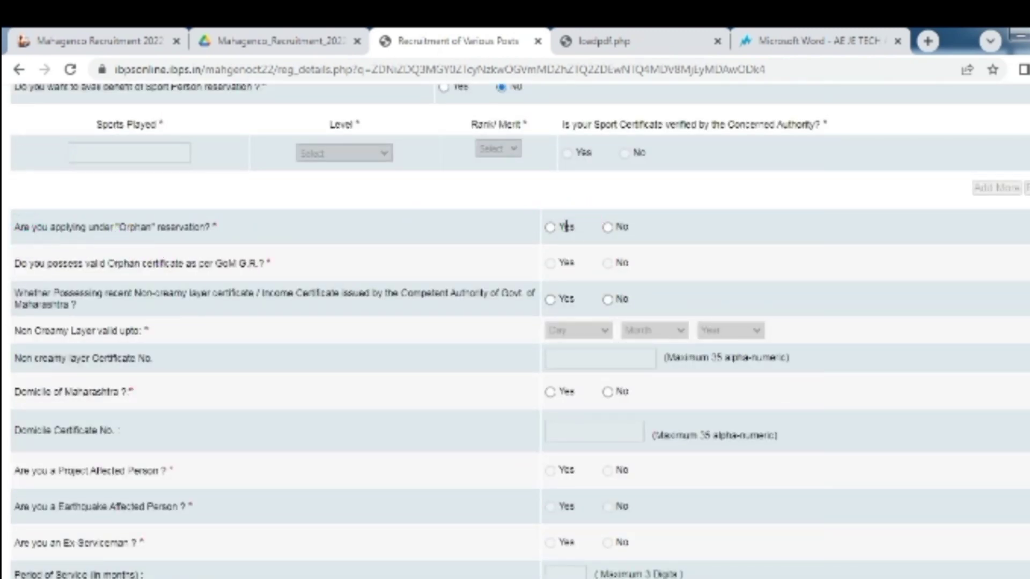
pyautogui.click(607, 228)
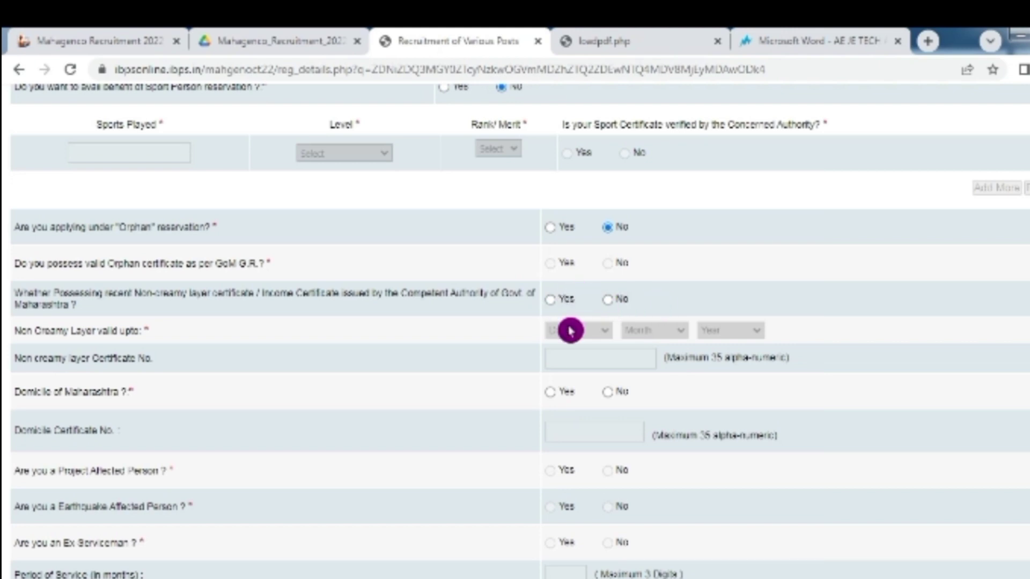
pyautogui.click(565, 294)
pyautogui.scroll(-3, 570, 297)
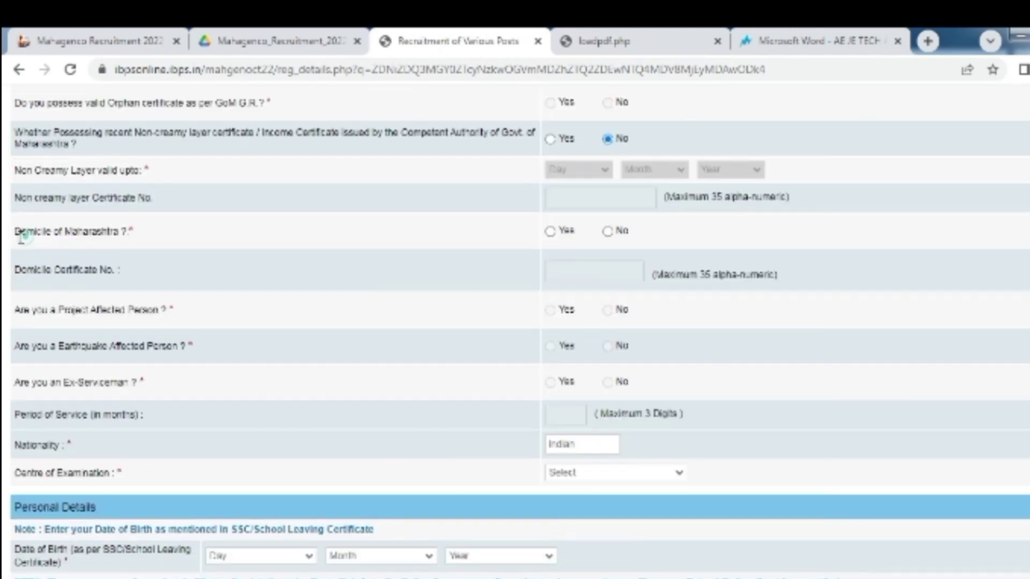
# Try Yes for Domicile of Maharashtra and check the dependent certificate and Project Affected Person fields, finally setting the domicile answer to No
pyautogui.click(554, 236)
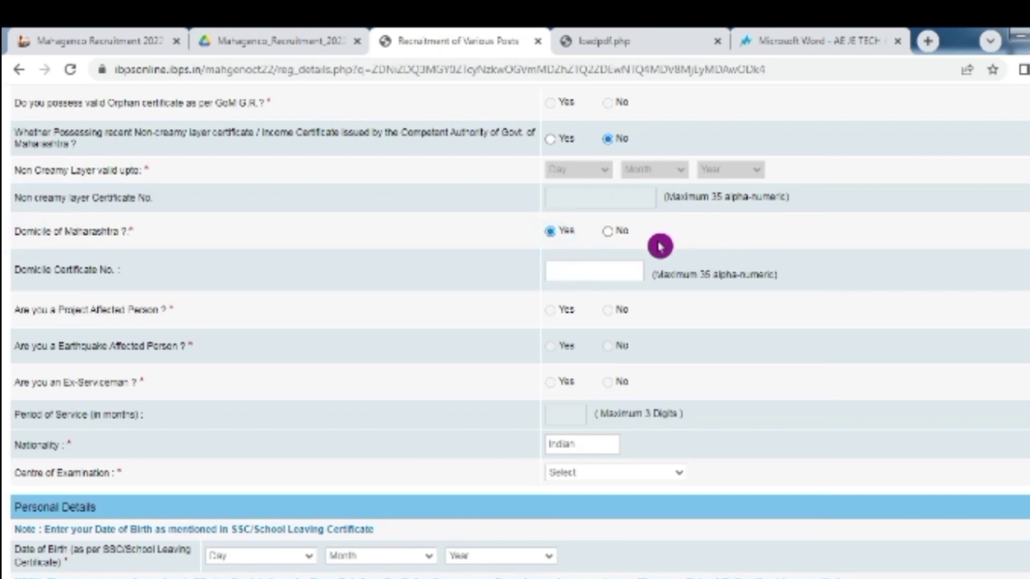
pyautogui.click(609, 232)
pyautogui.click(551, 232)
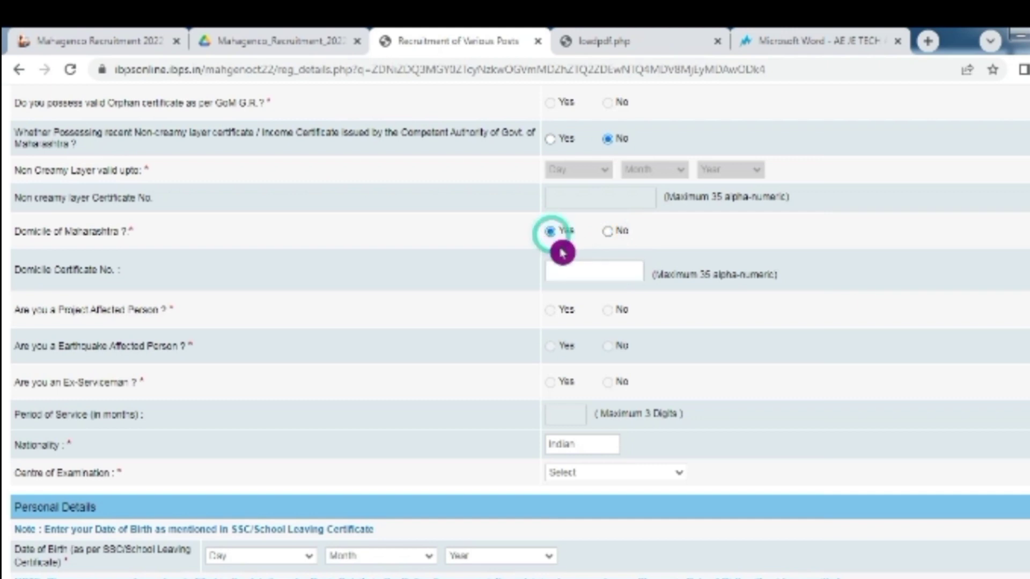
pyautogui.click(584, 265)
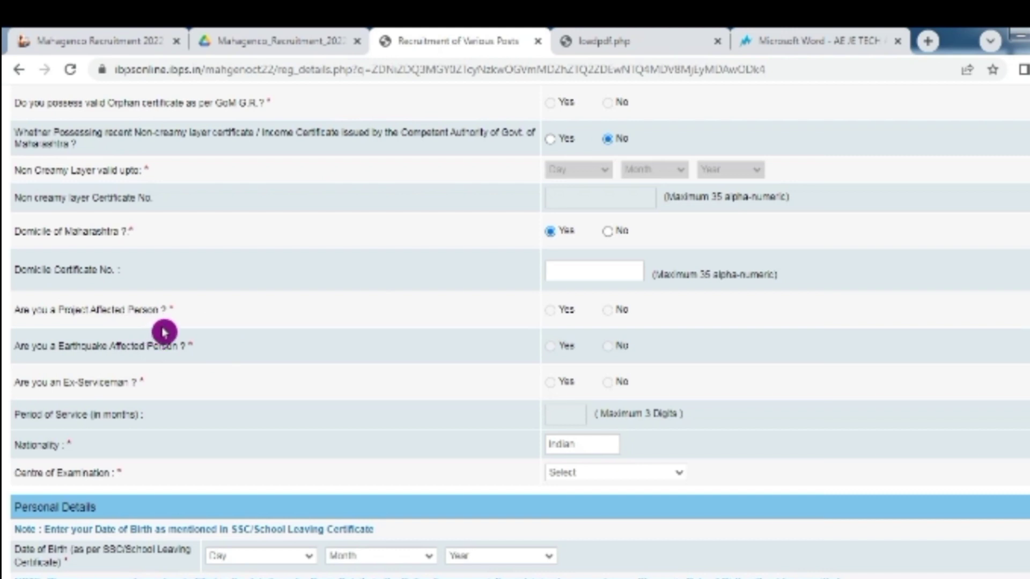
pyautogui.click(568, 310)
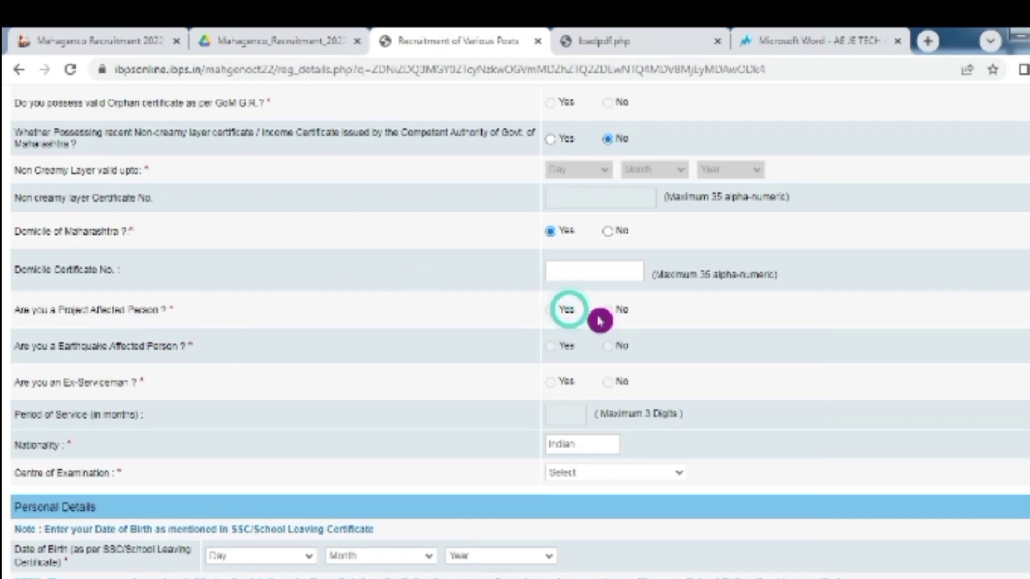
pyautogui.click(608, 230)
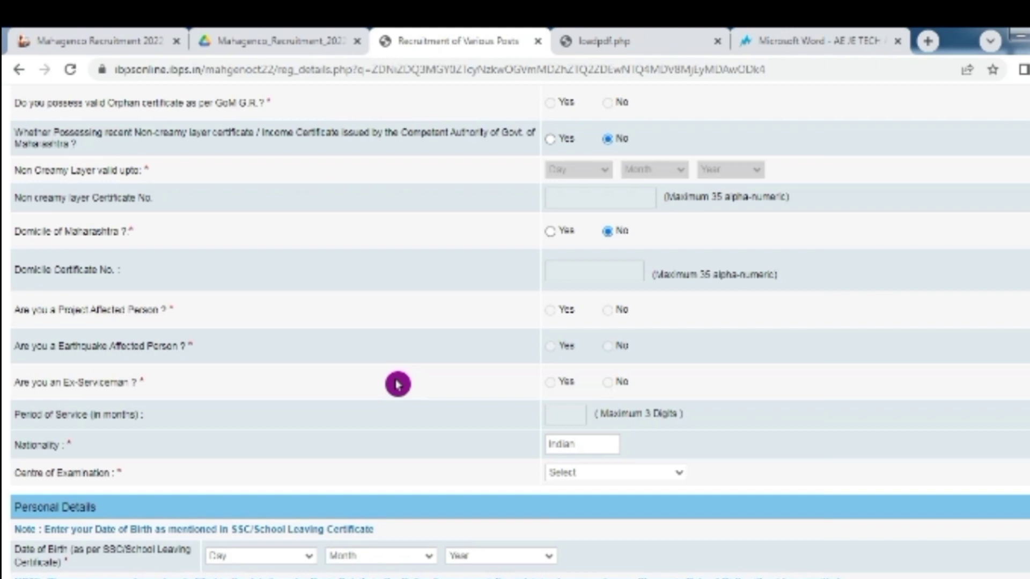
# Choose Mumbai/Thane/MMR Region as the Centre of Examination
pyautogui.scroll(-3, 409, 432)
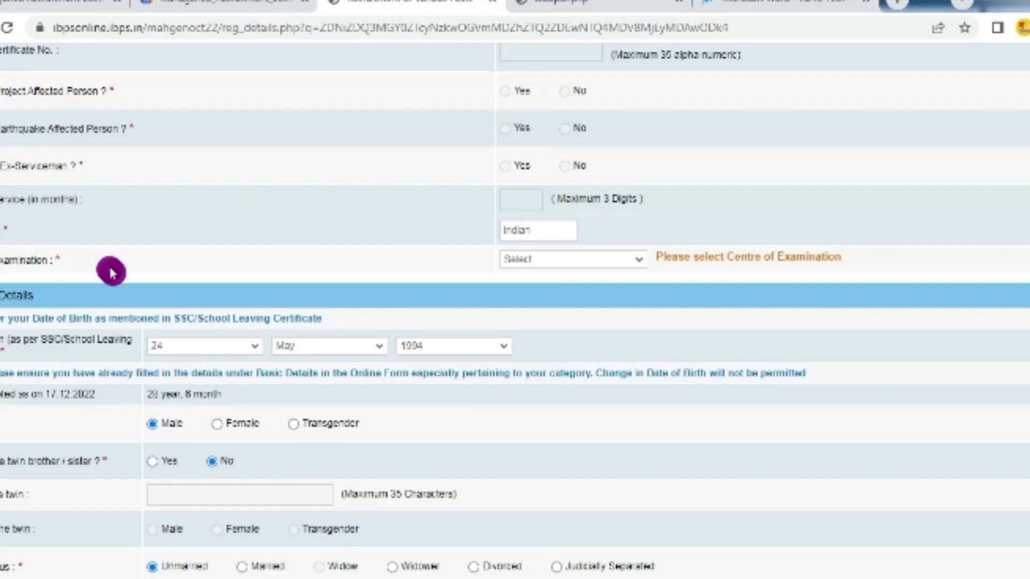
pyautogui.click(581, 260)
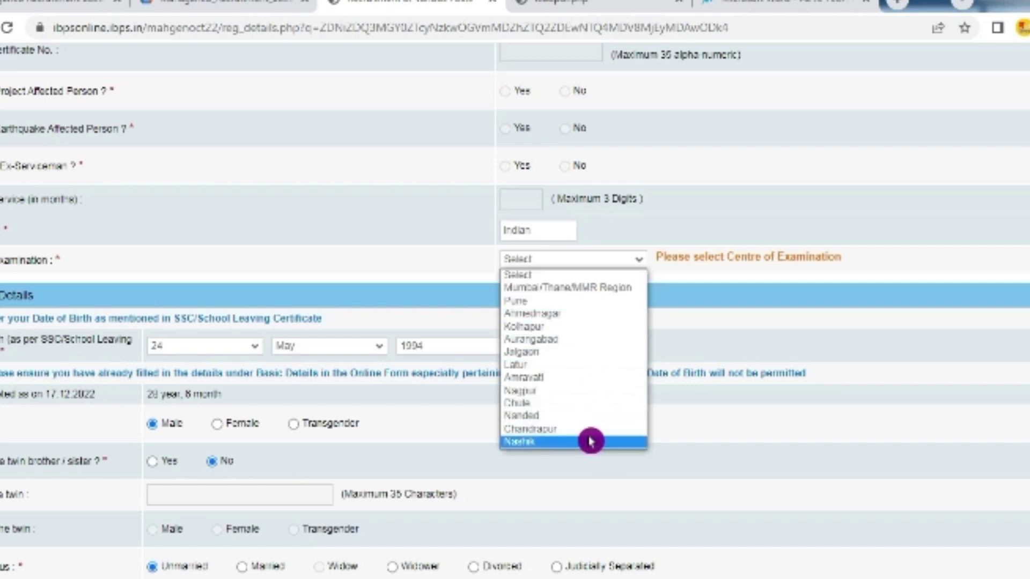
pyautogui.click(571, 289)
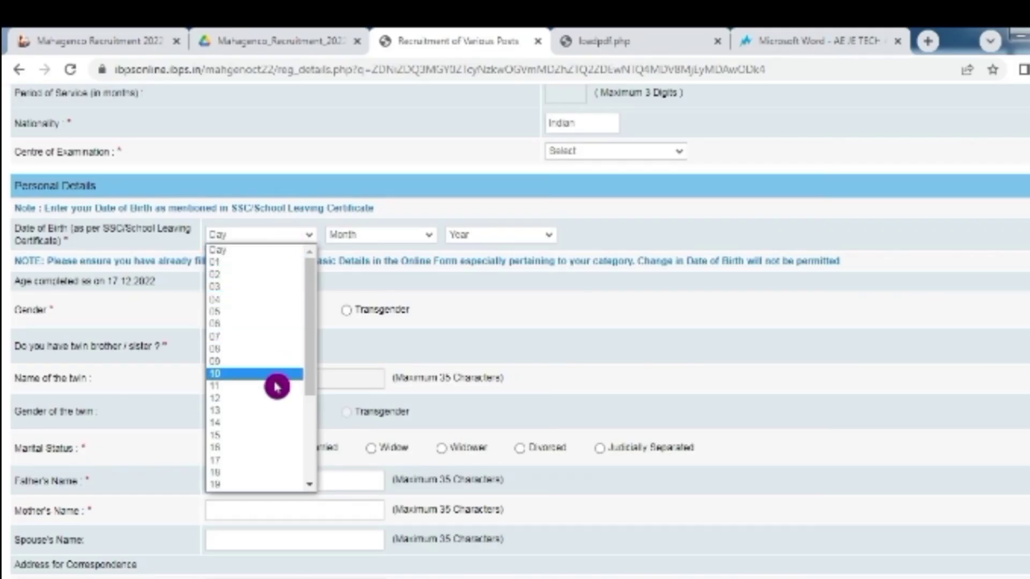
# Enter the candidate's date of birth as day, month and year in the Personal Details
pyautogui.scroll(-3, 266, 394)
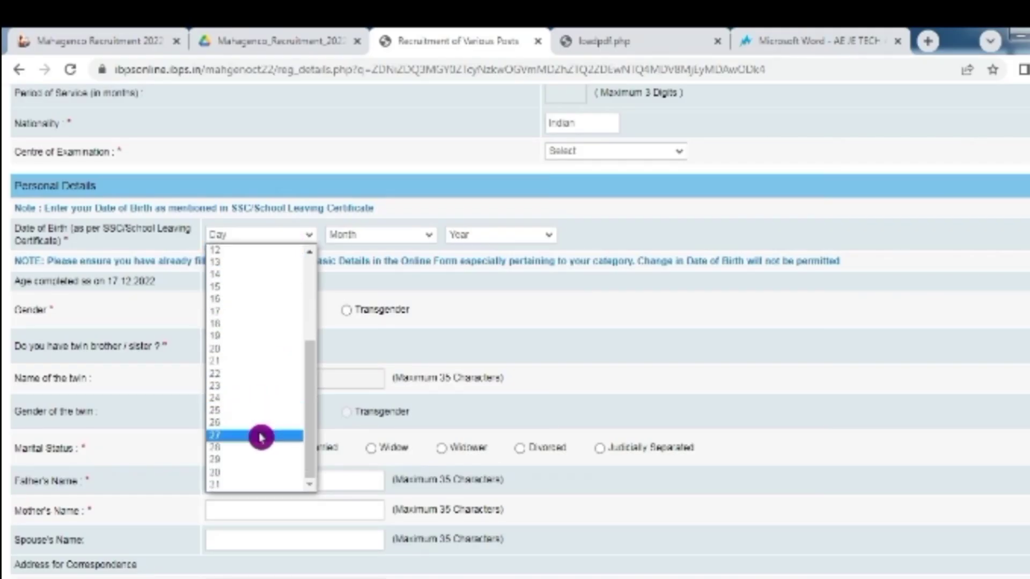
pyautogui.click(244, 400)
pyautogui.click(379, 236)
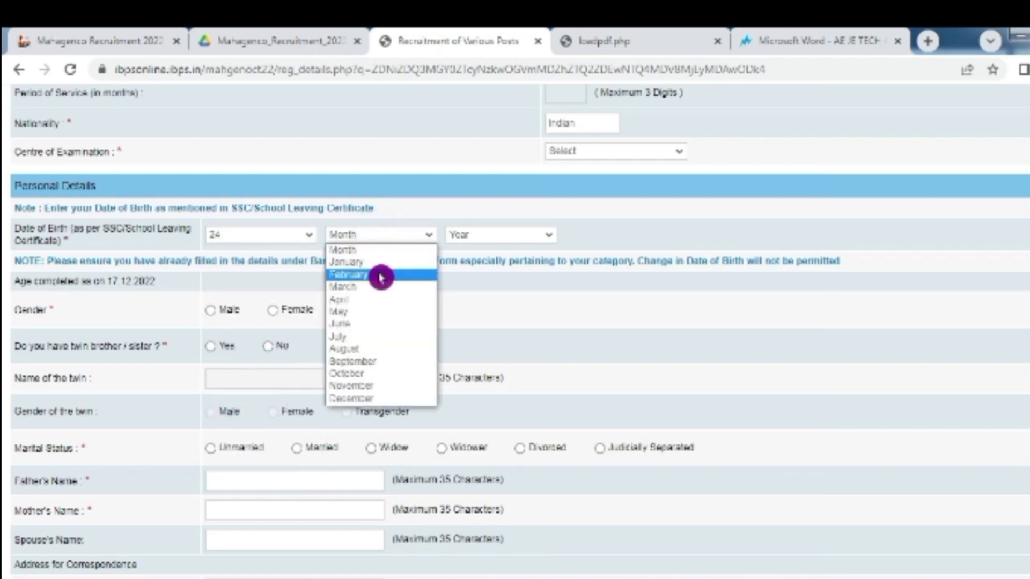
pyautogui.click(383, 312)
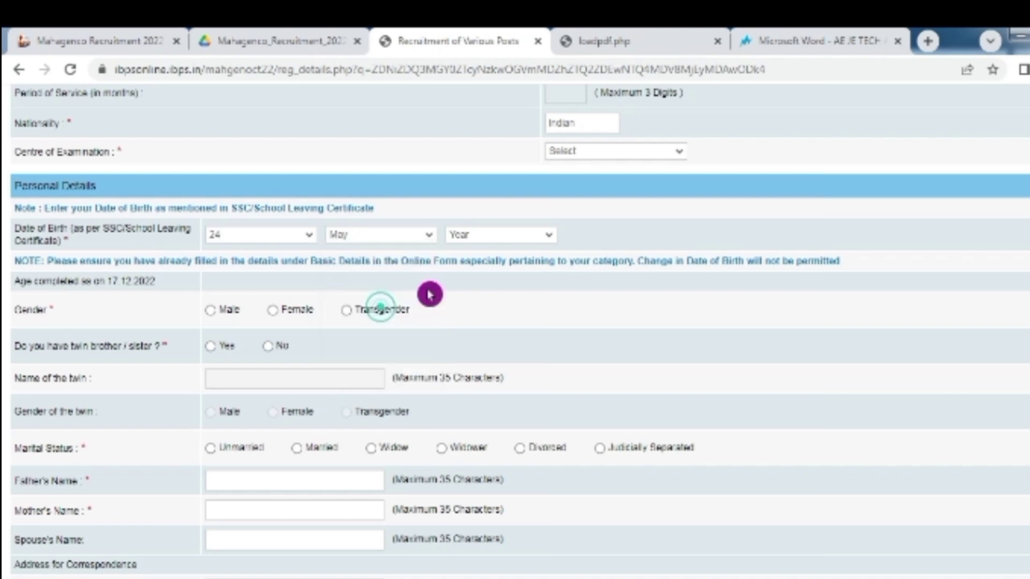
pyautogui.click(498, 238)
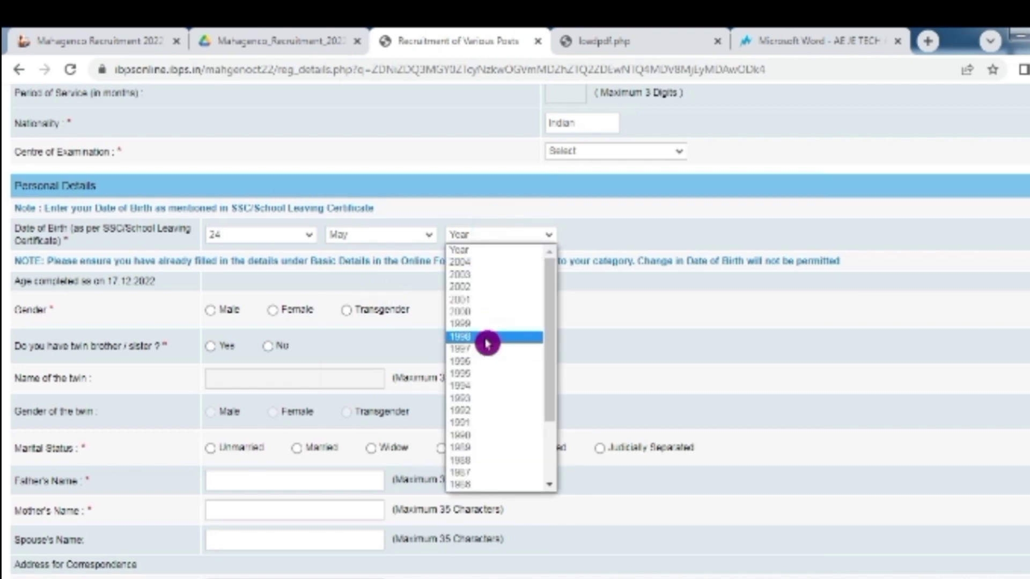
pyautogui.scroll(-3, 491, 375)
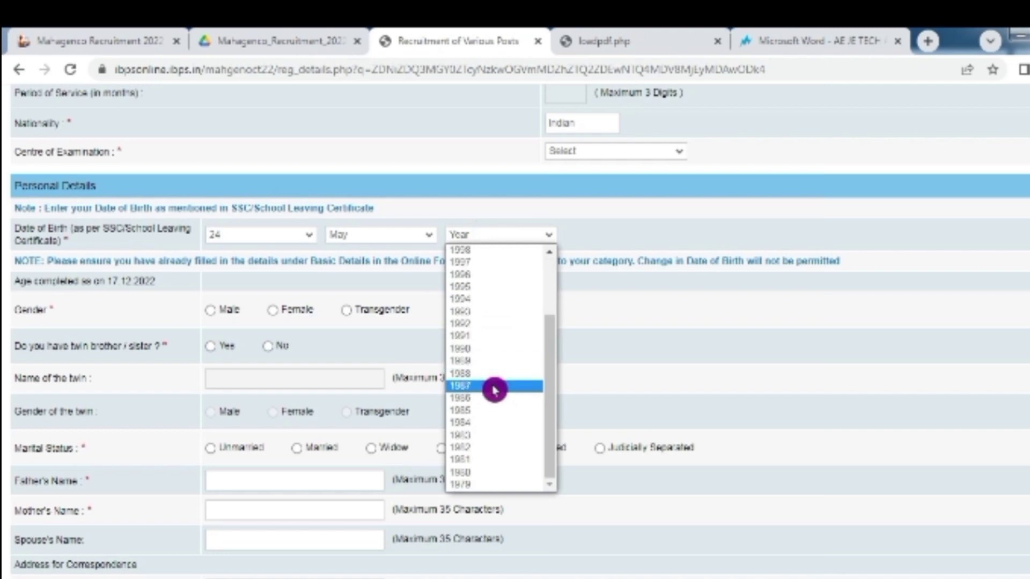
pyautogui.click(483, 421)
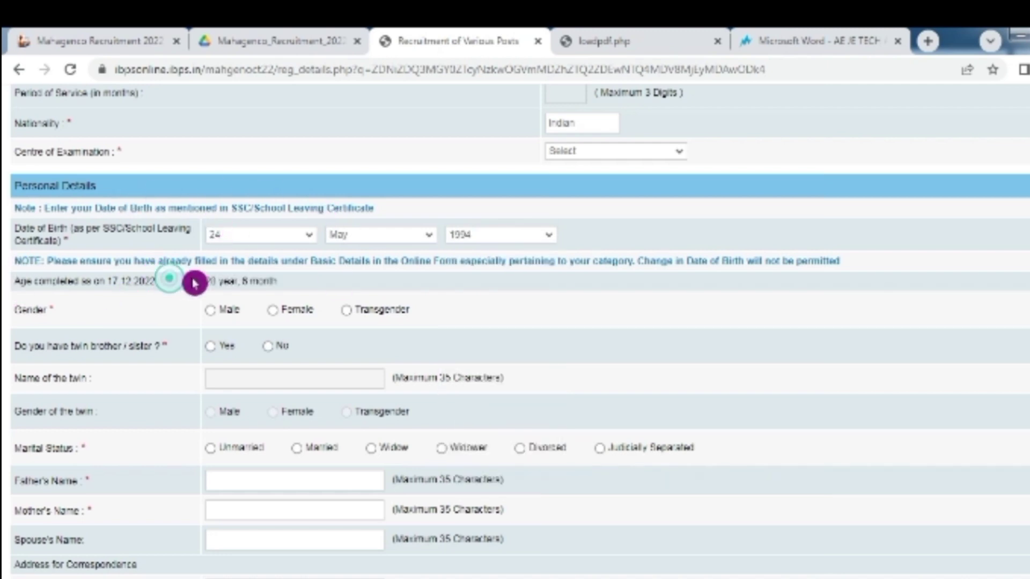
# Complete the personal details with gender Male, no twin brother or sister, and marital status Unmarried
pyautogui.click(231, 311)
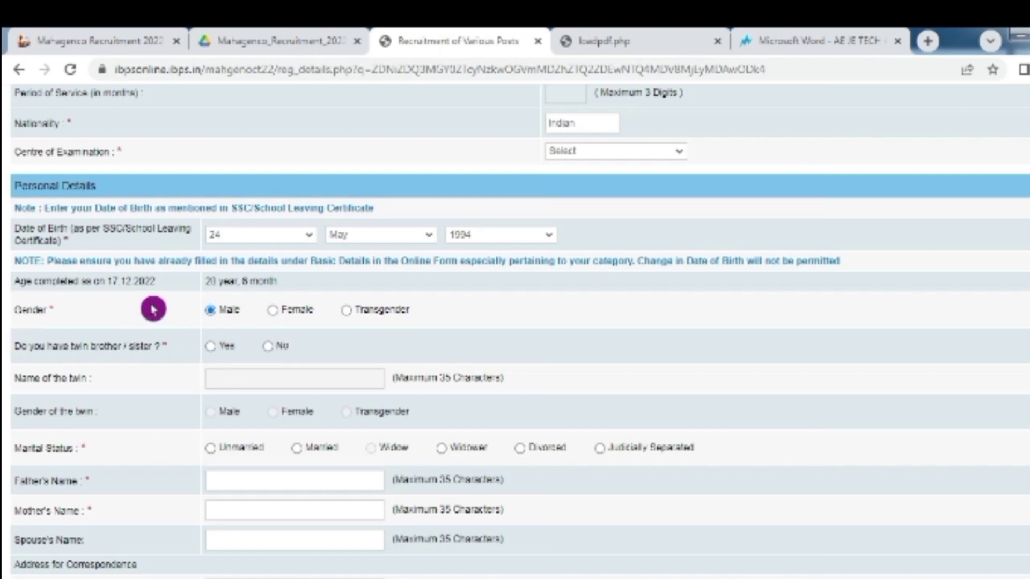
pyautogui.click(268, 346)
pyautogui.scroll(-2, 265, 357)
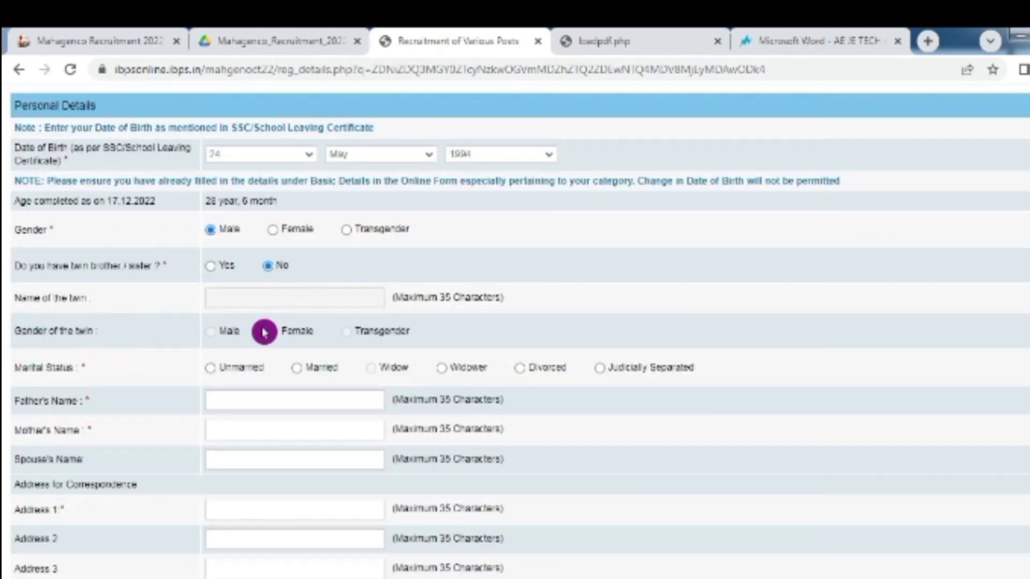
pyautogui.scroll(-2, 263, 332)
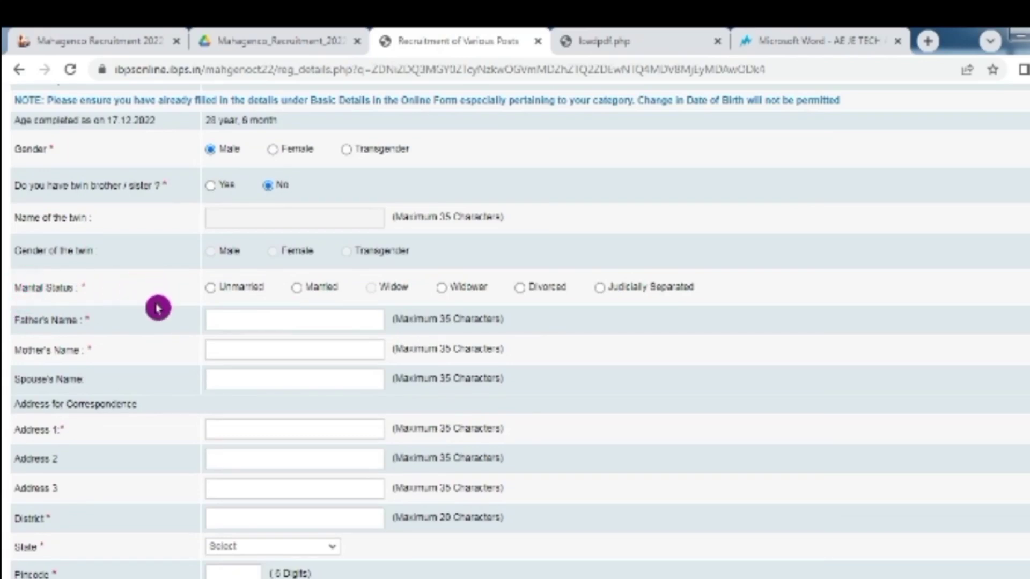
pyautogui.click(242, 284)
# Fill in the parents' names and the correspondence address, and mark the permanent address as the same
pyautogui.scroll(-2, 161, 290)
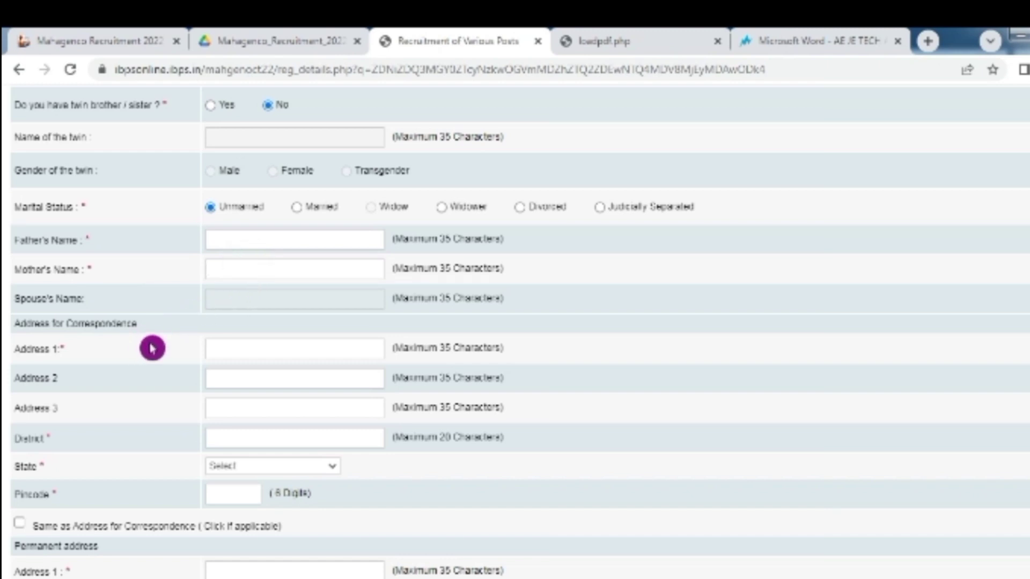
pyautogui.click(226, 349)
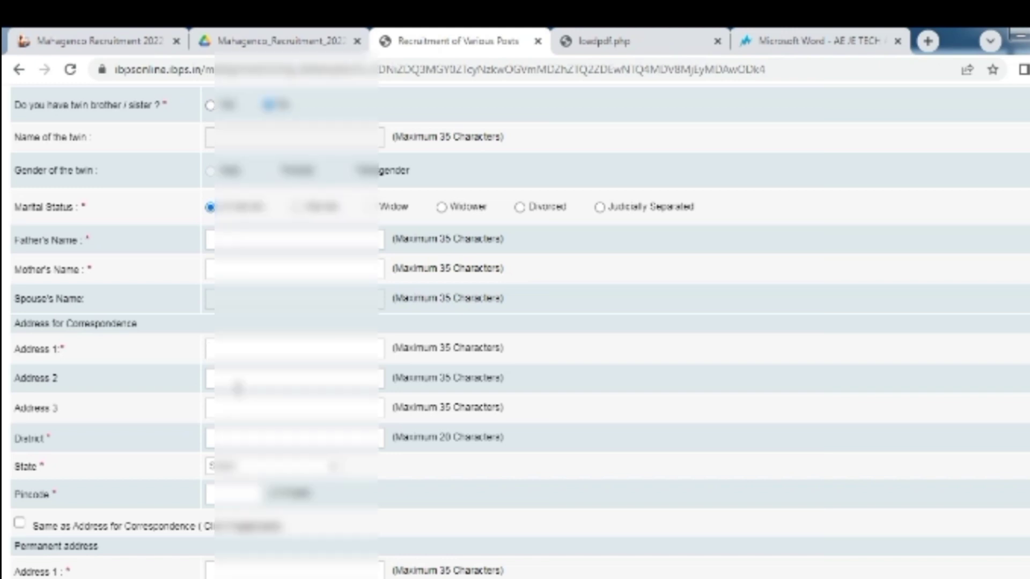
pyautogui.scroll(-3, 21, 370)
pyautogui.click(22, 370)
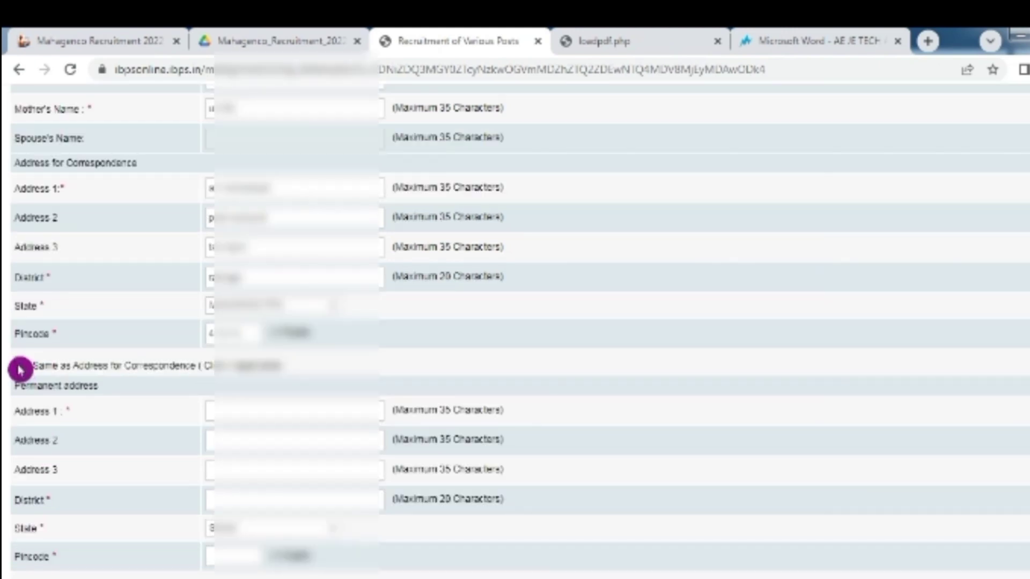
# Choose Permanent Address as the address for GST invoicing
pyautogui.scroll(-3, 102, 446)
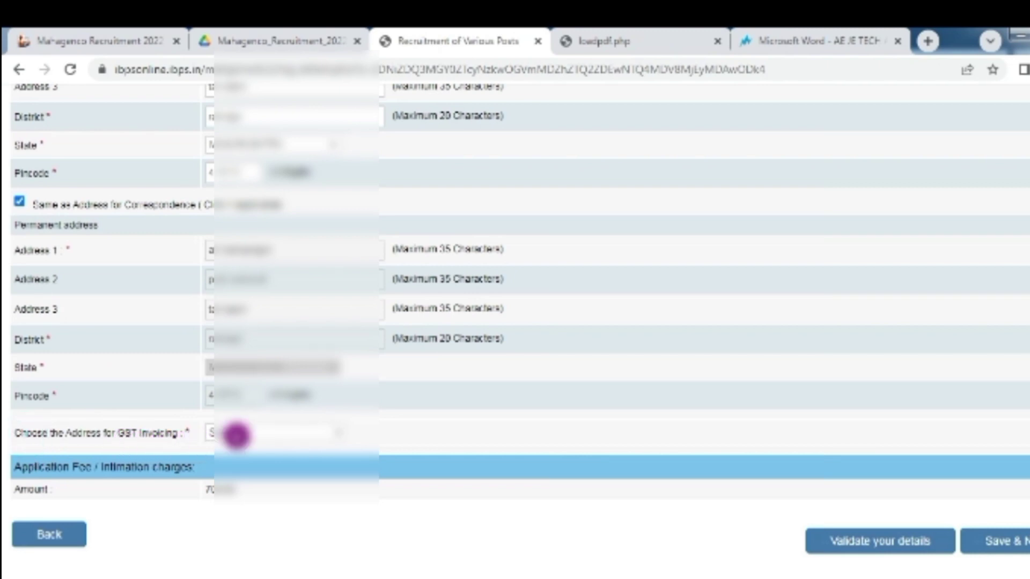
pyautogui.click(299, 438)
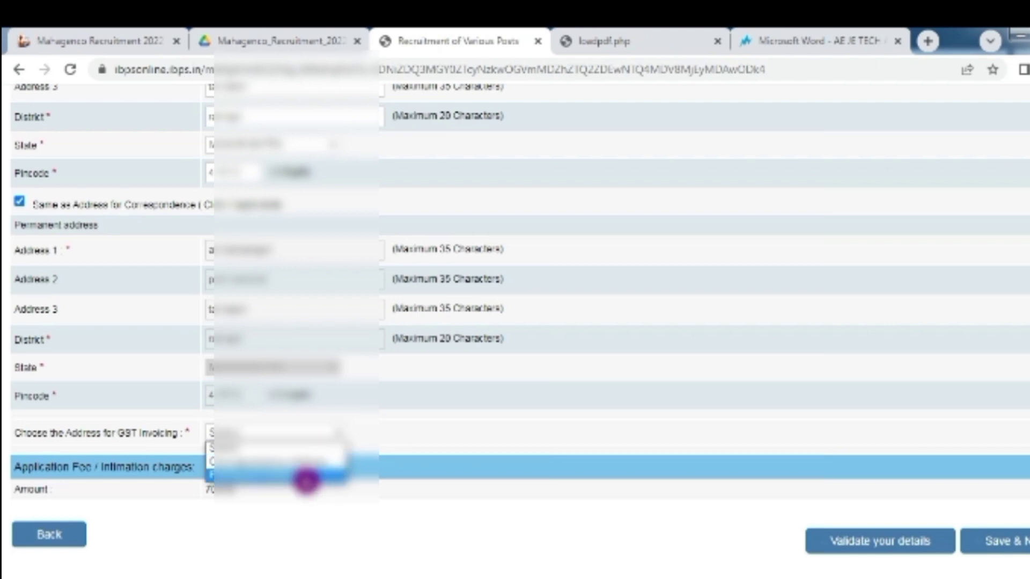
pyautogui.click(301, 479)
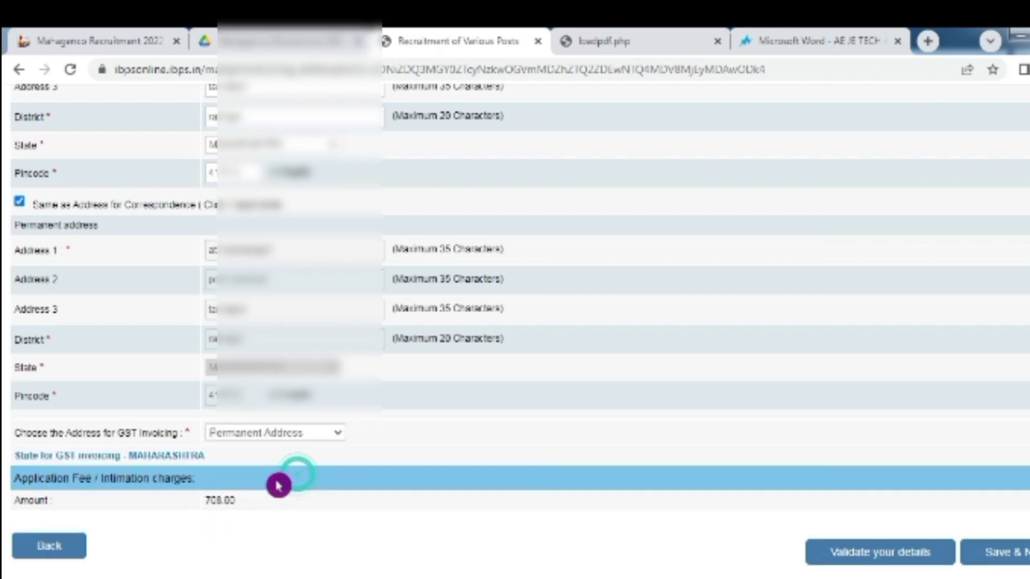
# Review the application fee and entered details, and save the Basic section to continue to Qualification / Experience / Languages
pyautogui.scroll(-1, 138, 543)
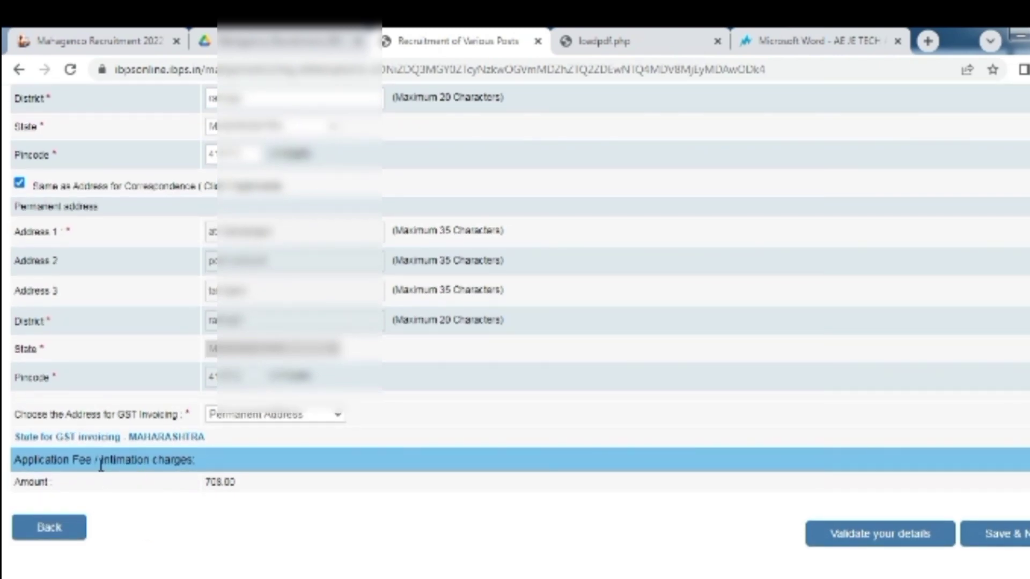
pyautogui.click(25, 485)
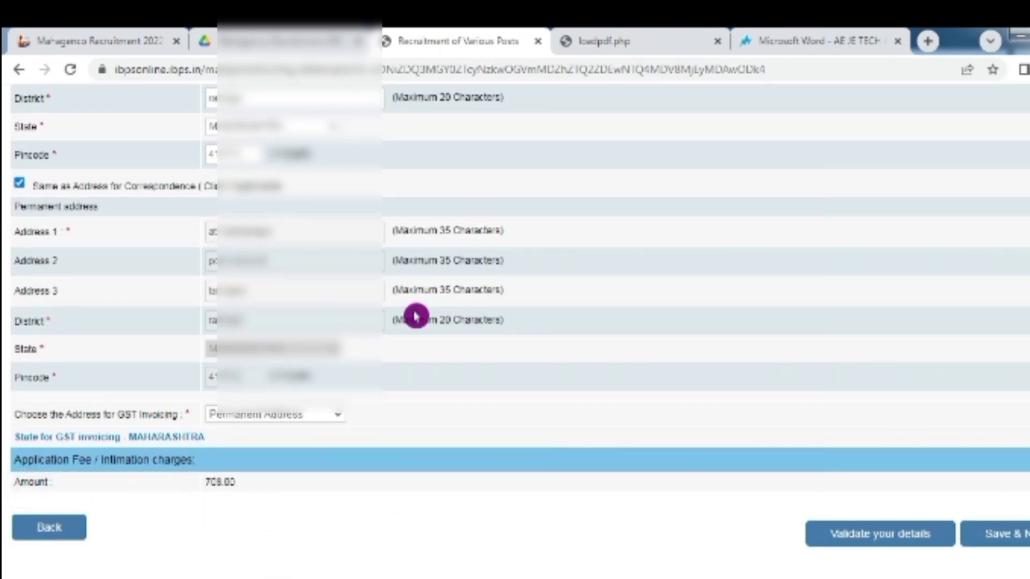
pyautogui.scroll(4, 444, 409)
pyautogui.scroll(-4, 449, 444)
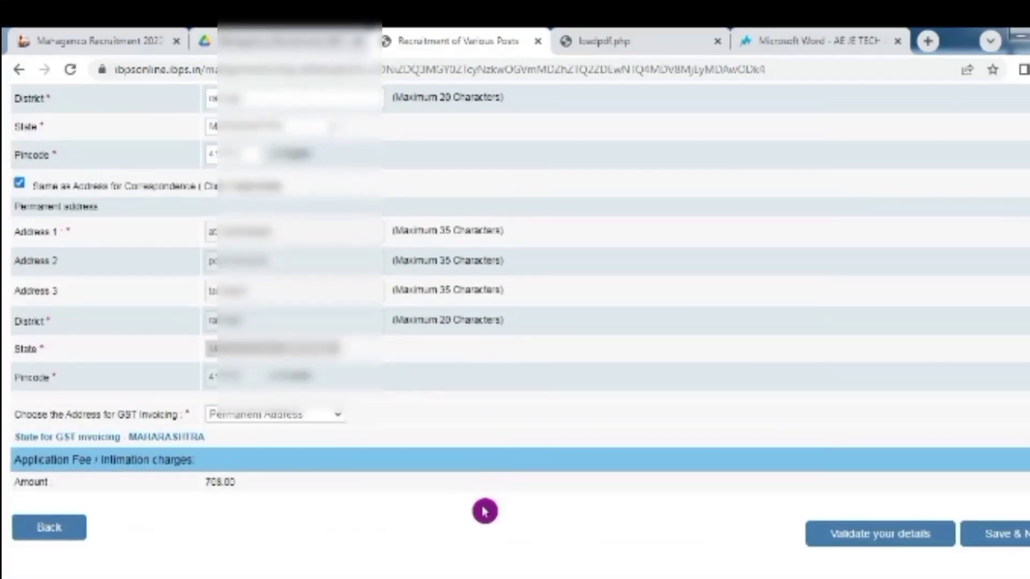
pyautogui.click(1009, 541)
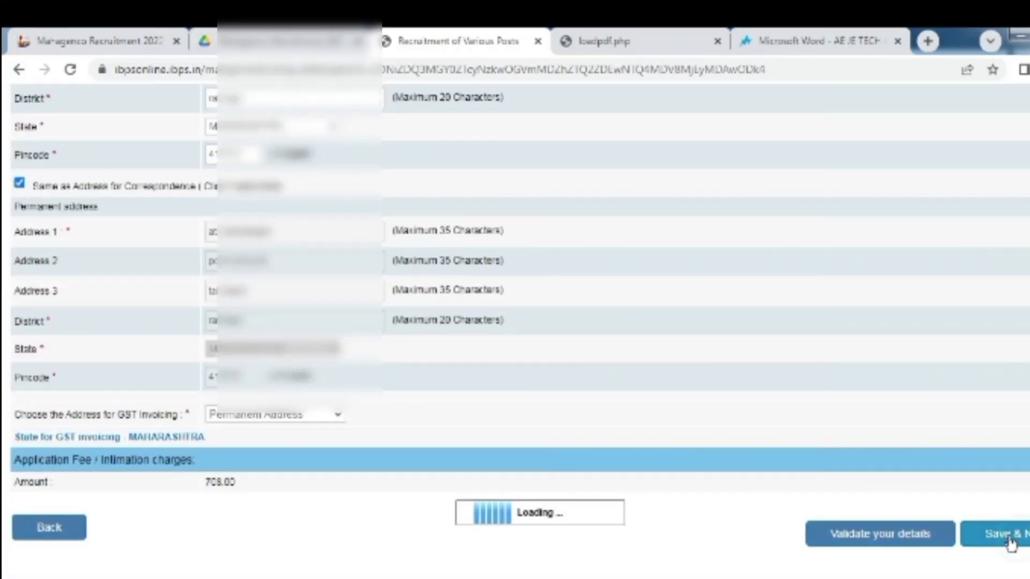
pyautogui.click(1016, 546)
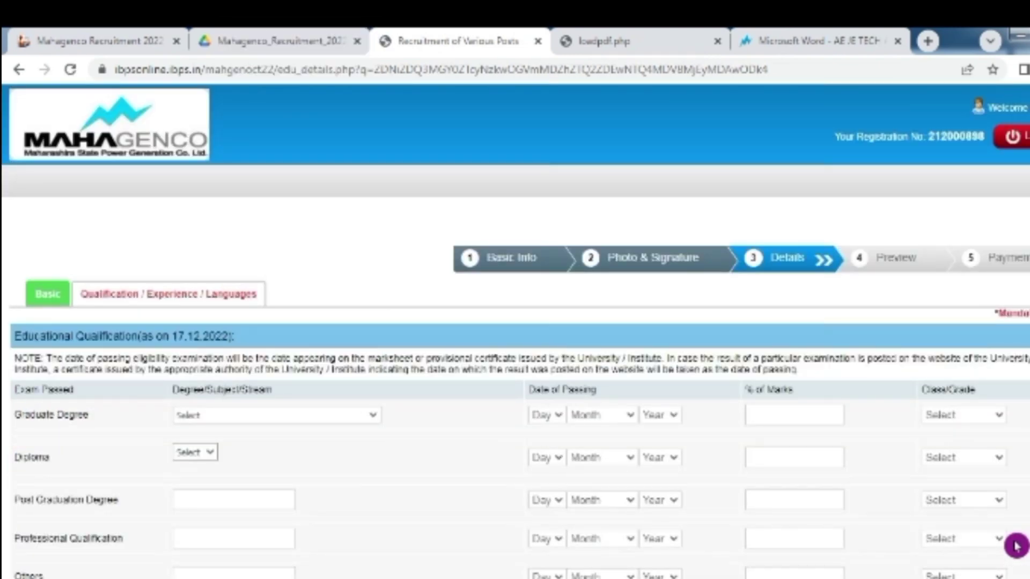
# Select Electrical & Electronics Engineering as the graduate degree stream and look through its class/grade options
pyautogui.scroll(-3, 69, 252)
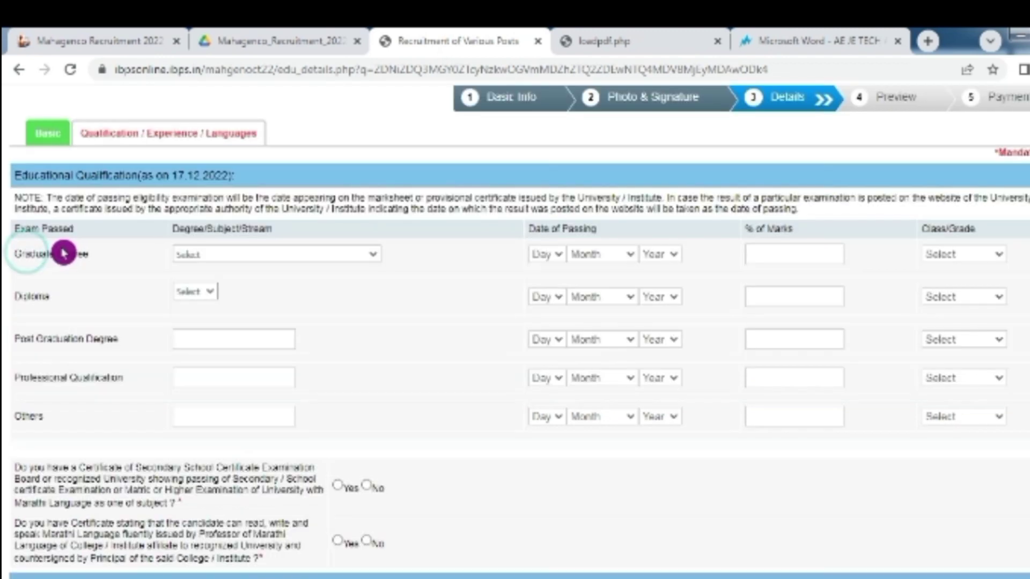
pyautogui.click(241, 254)
pyautogui.click(244, 292)
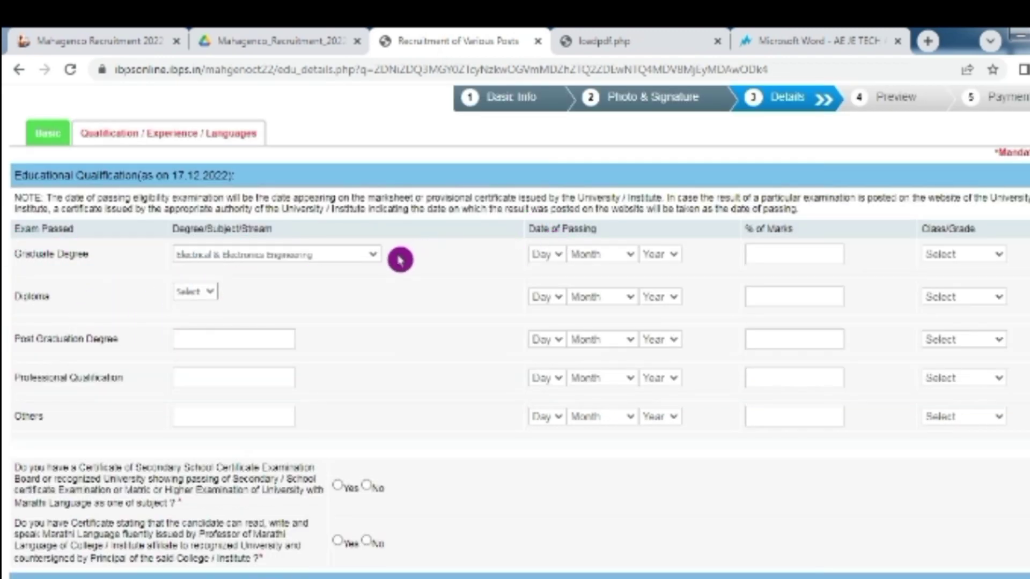
pyautogui.click(526, 228)
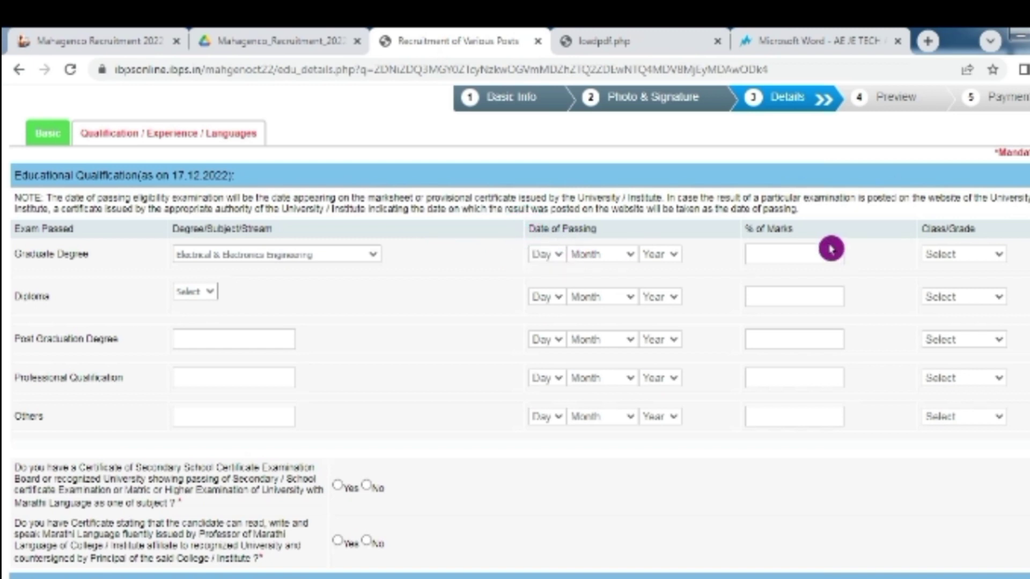
pyautogui.click(980, 264)
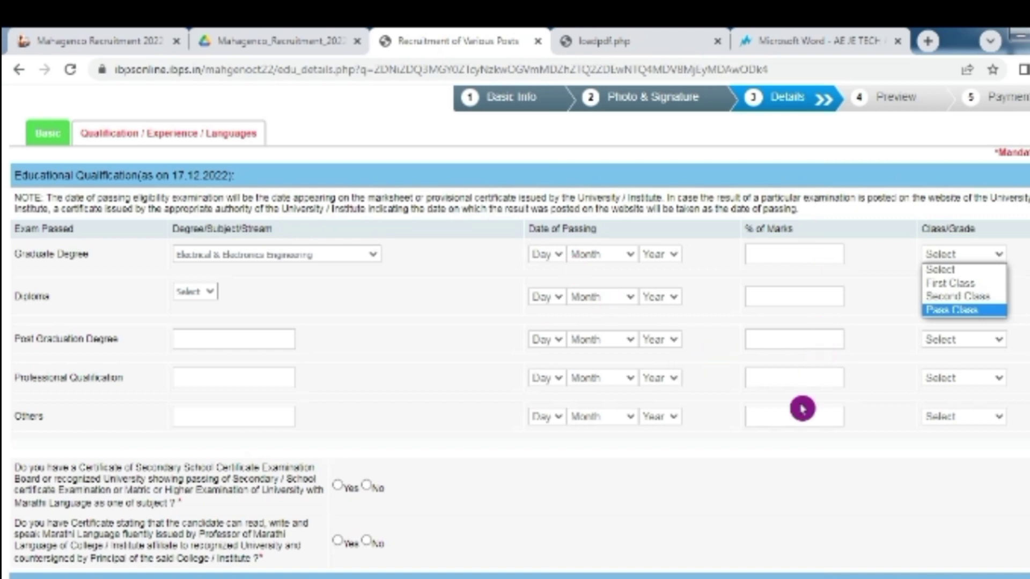
pyautogui.click(990, 338)
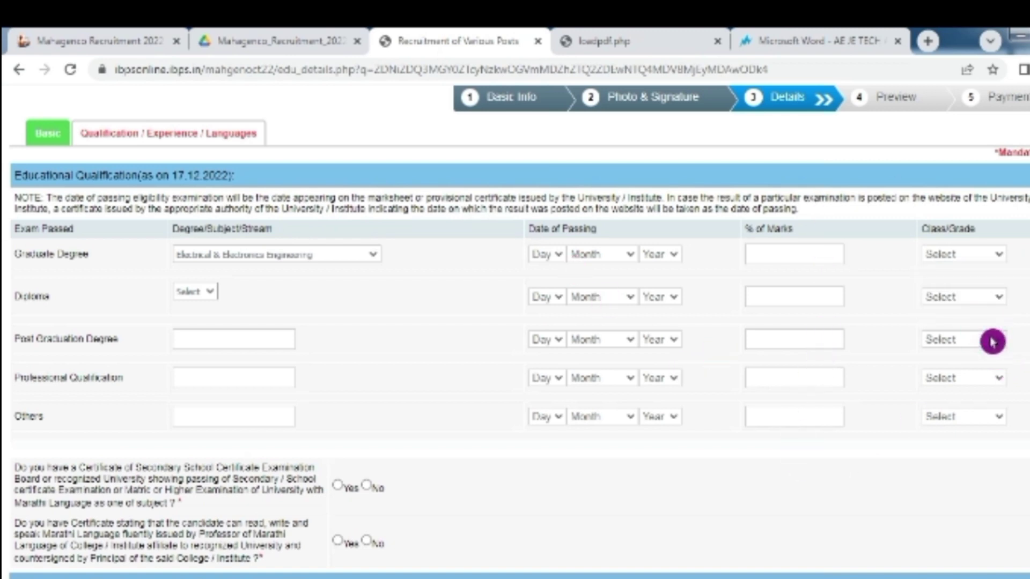
# Answer Yes to having a certificate of reading, writing and speaking Marathi fluently
pyautogui.scroll(-3, 960, 355)
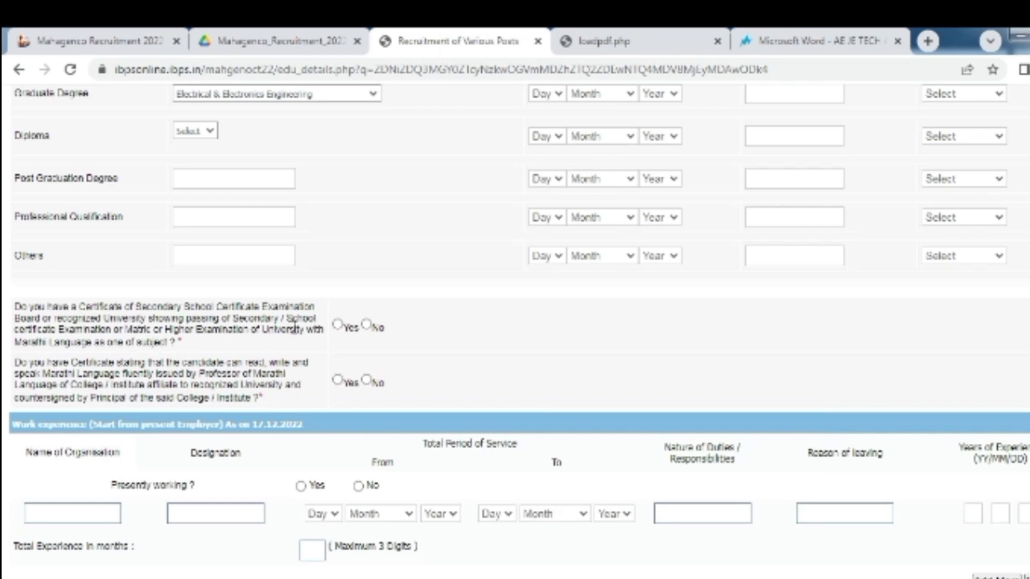
pyautogui.click(338, 384)
pyautogui.scroll(-3, 351, 409)
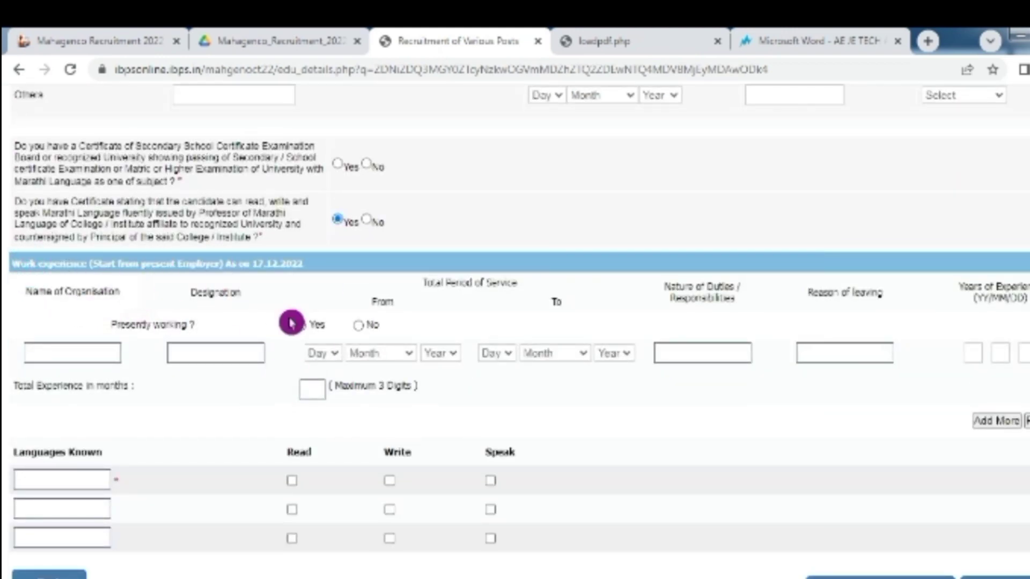
# Review the qualifications and languages, validate the details, and save the section to continue to the preview
pyautogui.scroll(-1, 86, 419)
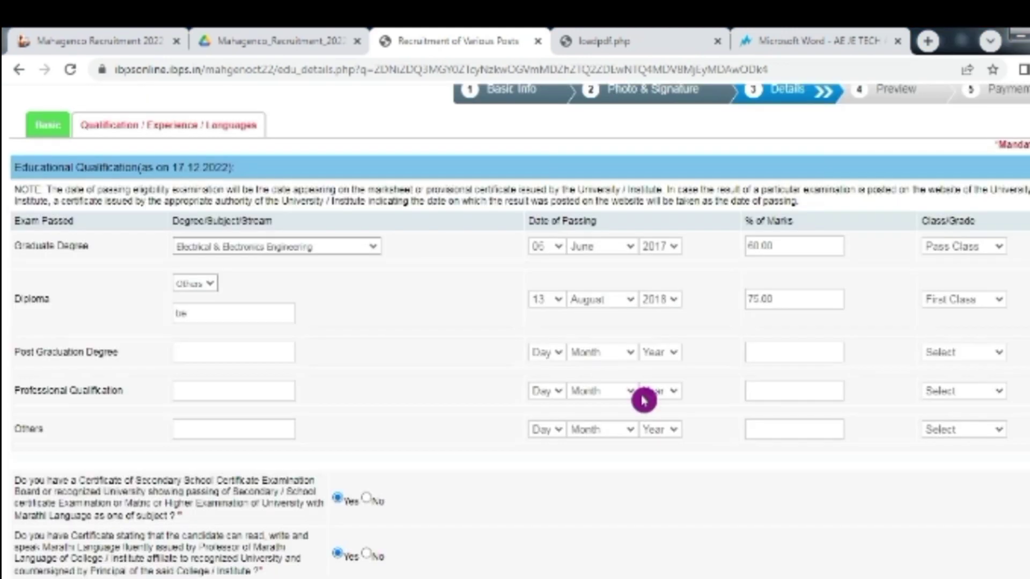
pyautogui.scroll(-7, 641, 400)
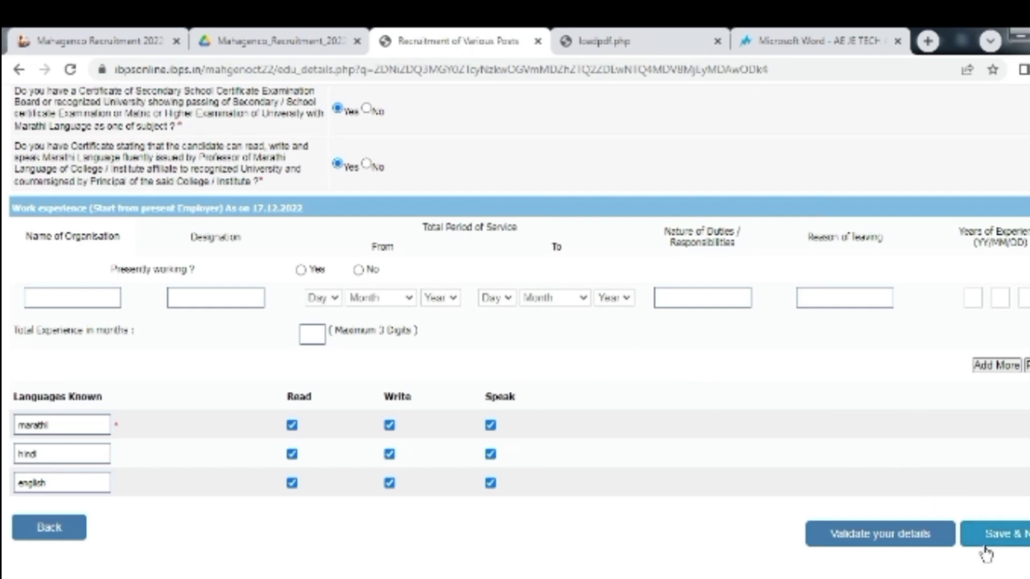
pyautogui.click(901, 543)
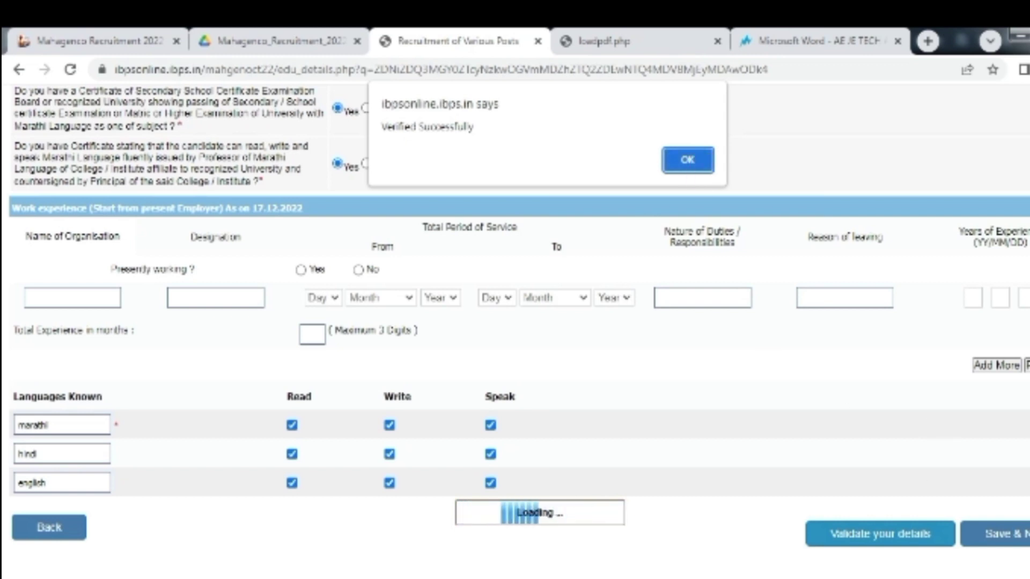
pyautogui.click(691, 160)
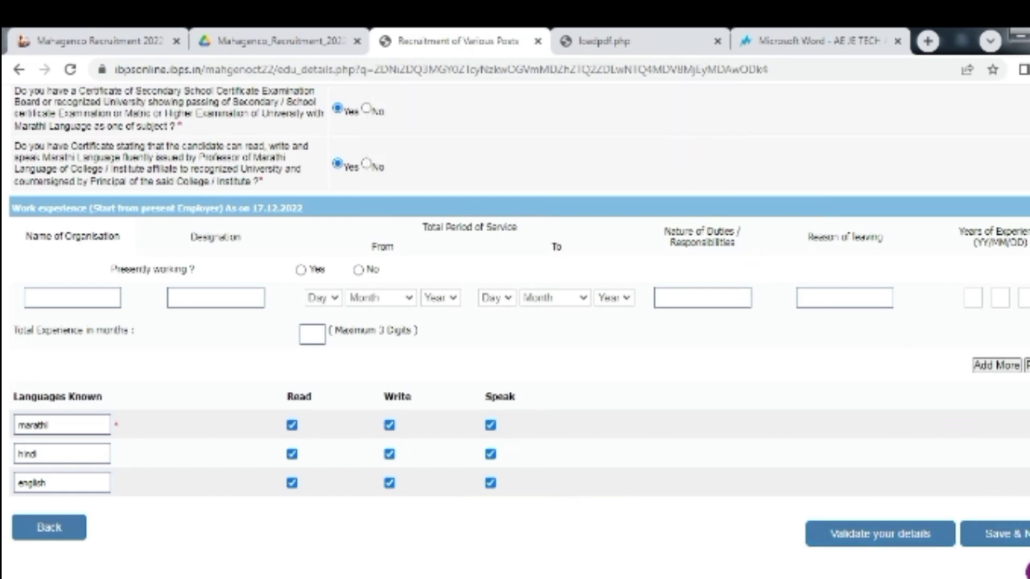
pyautogui.click(1026, 545)
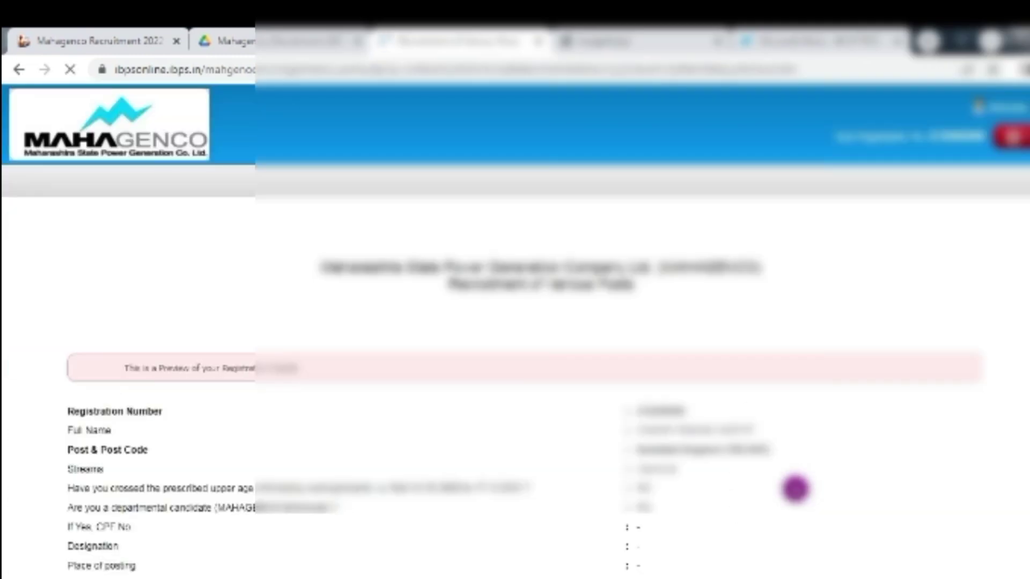
# Review the registration preview through to the declaration and agree to the declaration
pyautogui.scroll(-3, 790, 484)
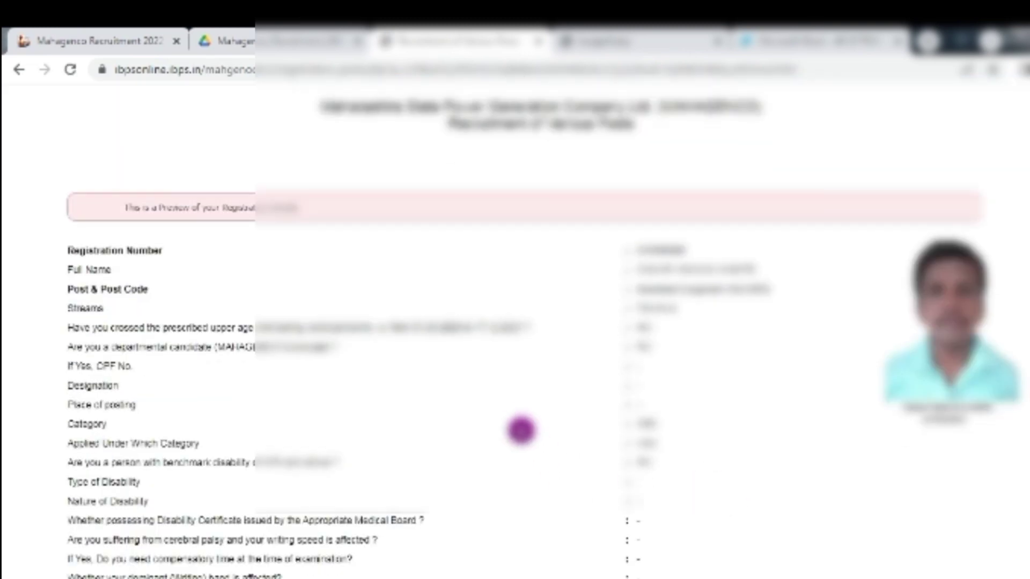
pyautogui.scroll(-8, 519, 426)
pyautogui.scroll(-14, 519, 425)
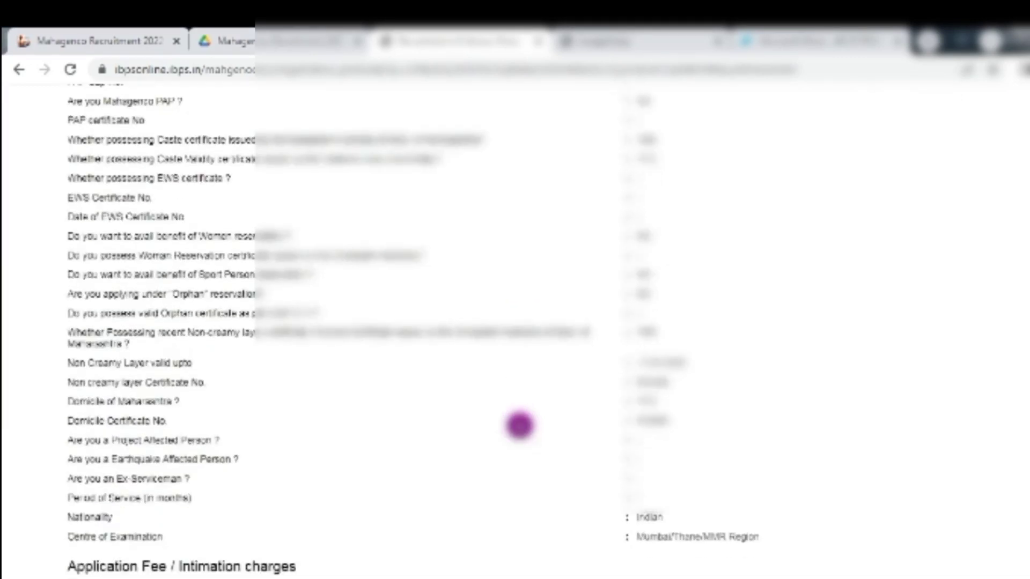
pyautogui.scroll(-9, 519, 425)
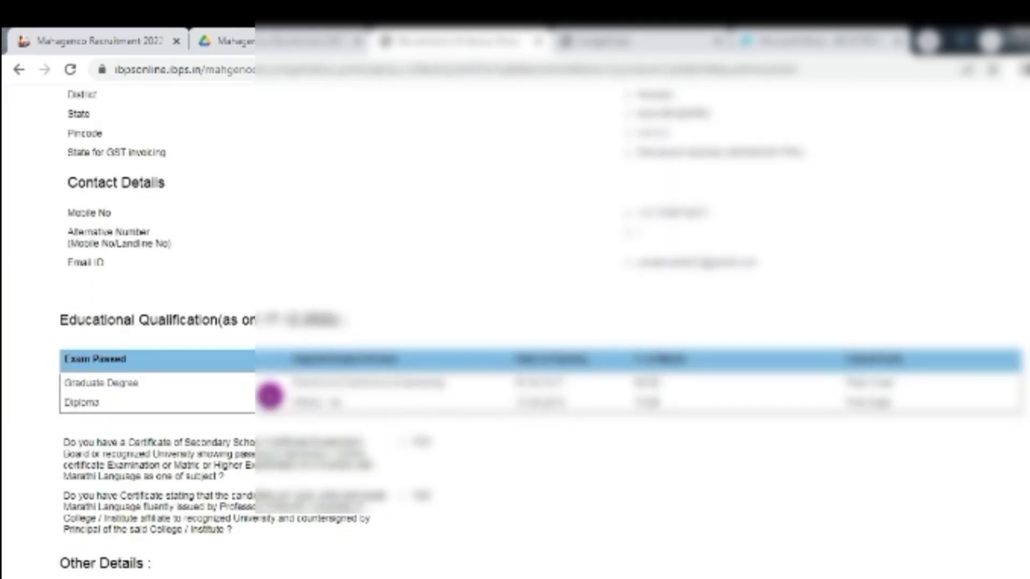
pyautogui.scroll(-1, 336, 384)
pyautogui.scroll(-3, 336, 383)
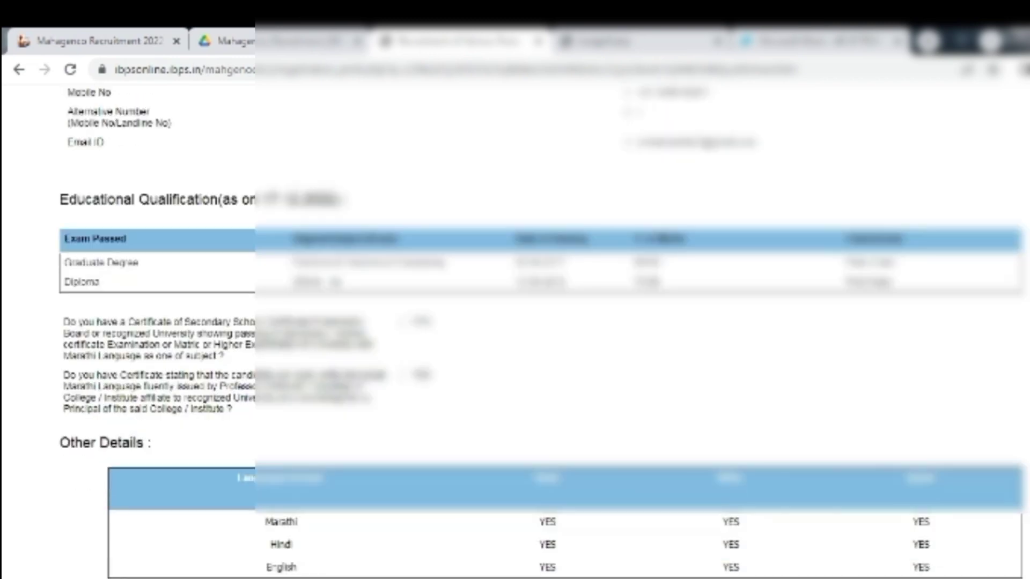
pyautogui.scroll(-5, 395, 453)
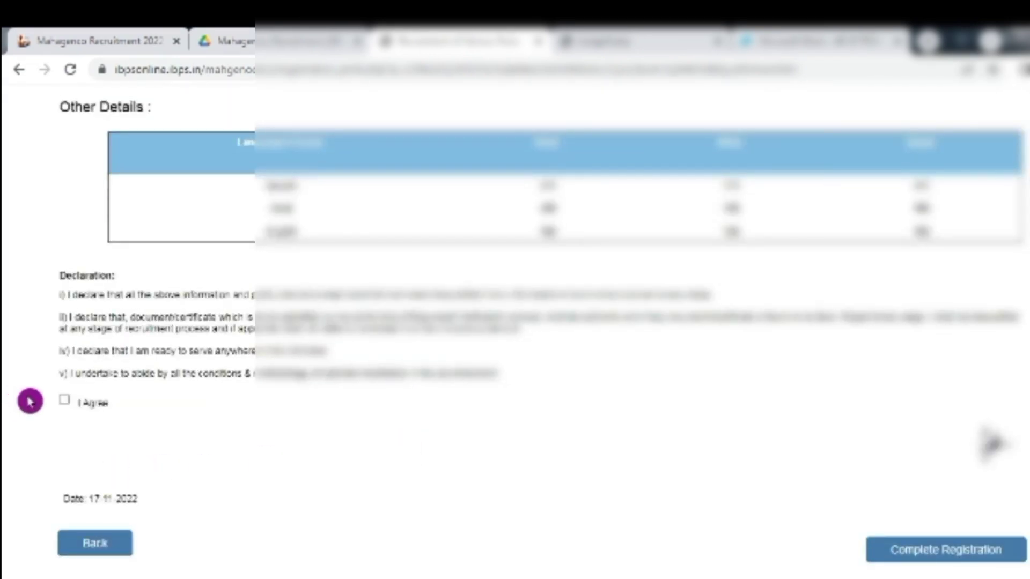
pyautogui.click(67, 404)
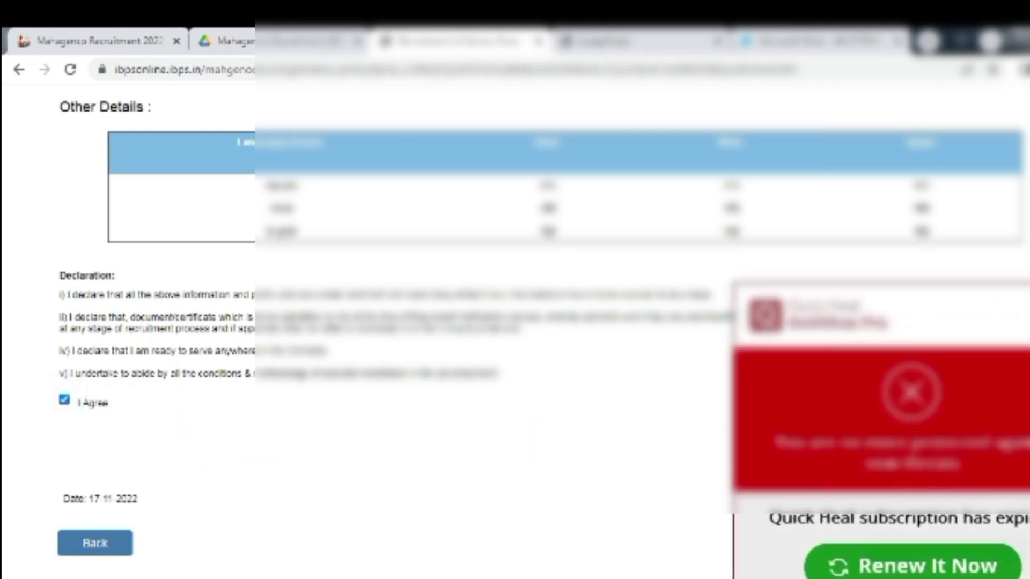